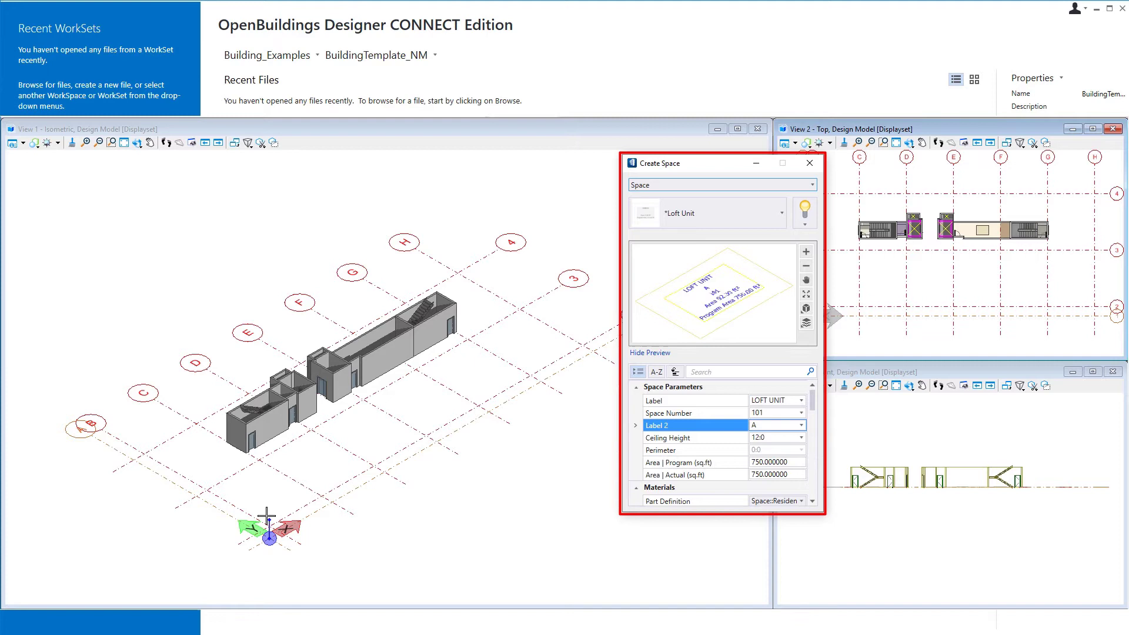
- Place a row of seven Loft Unit spaces along grid line 2 in the isometric view
left_click(269, 509)
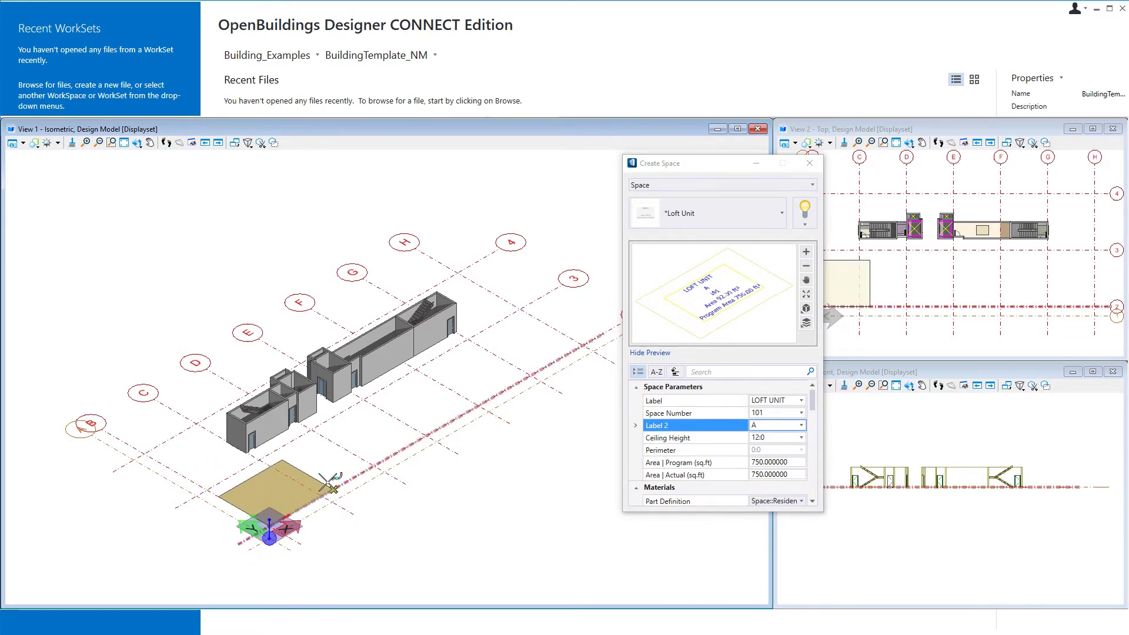
left_click(319, 477)
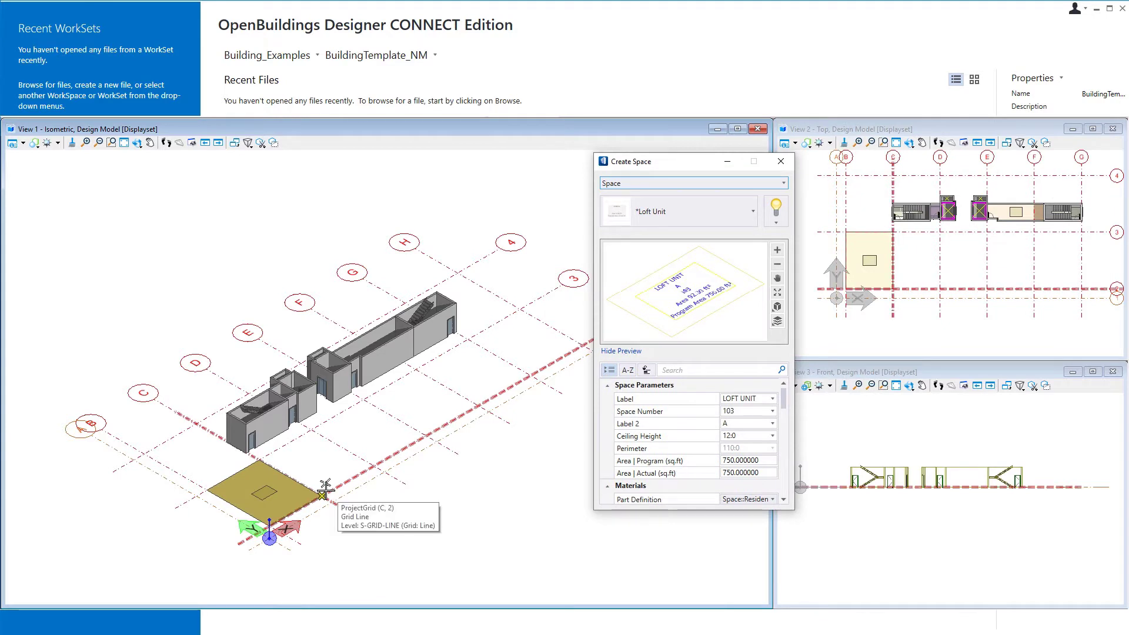
left_click(325, 488)
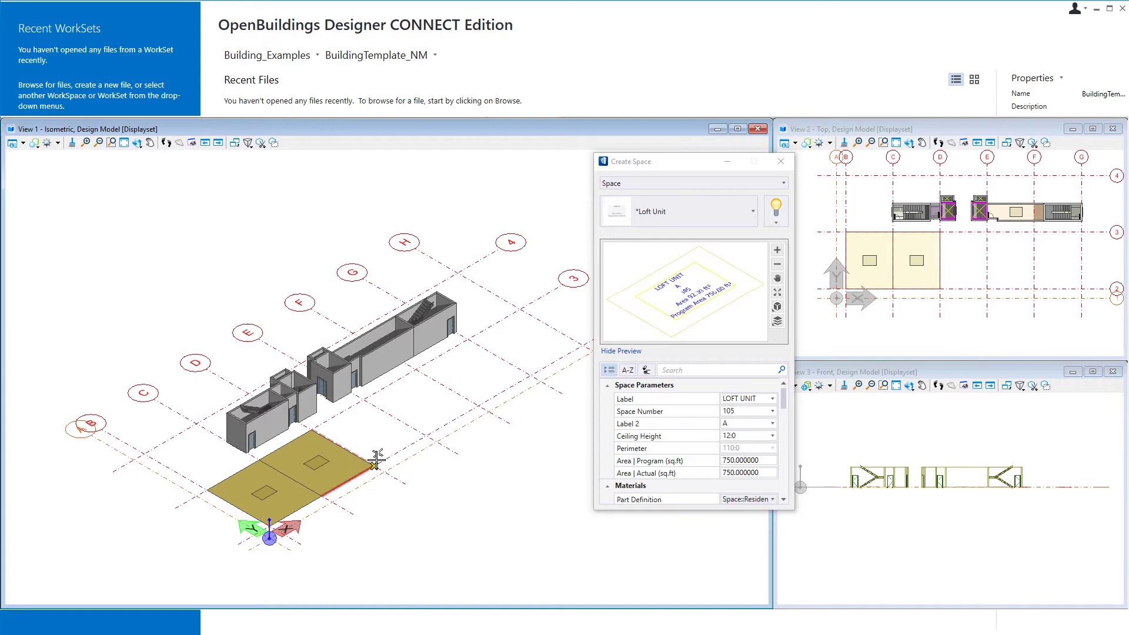
left_click(409, 426)
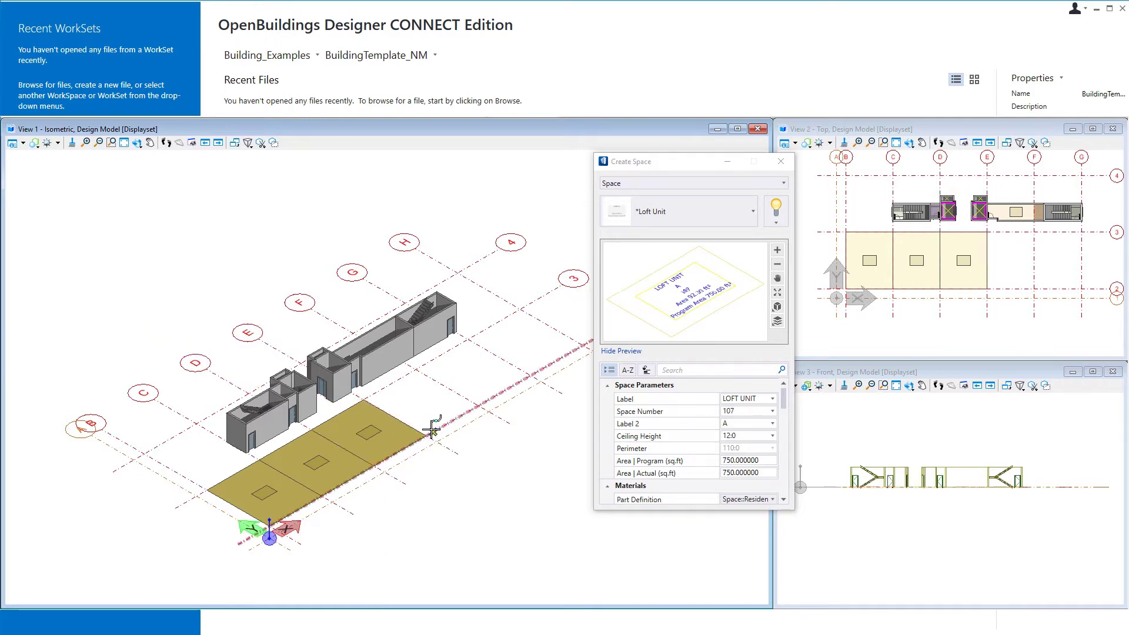
left_click(458, 395)
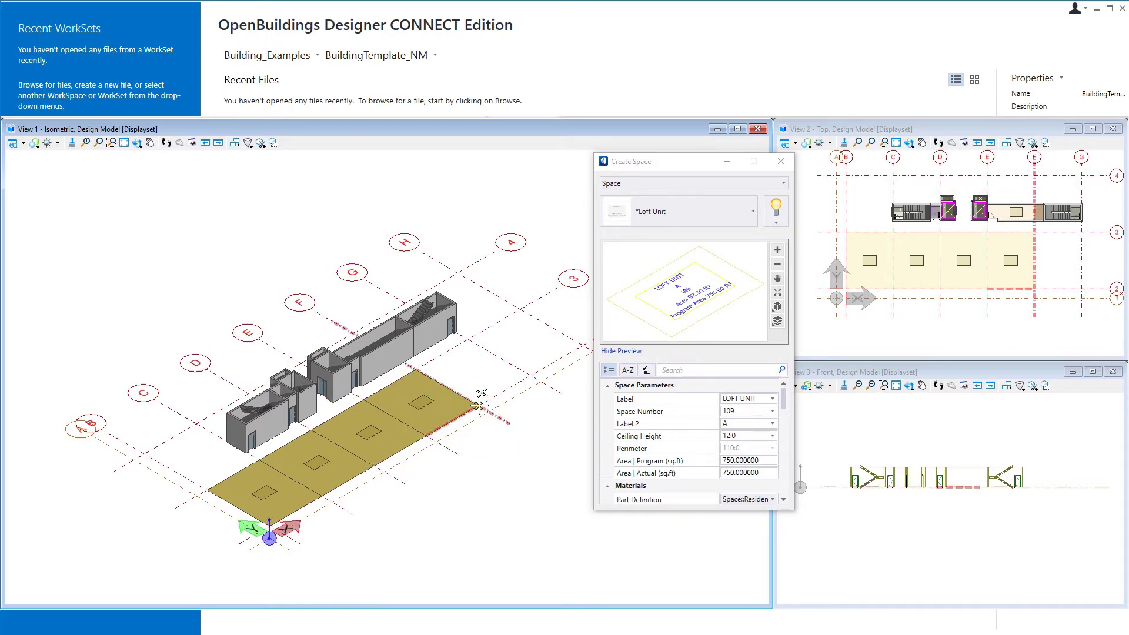
left_click(506, 364)
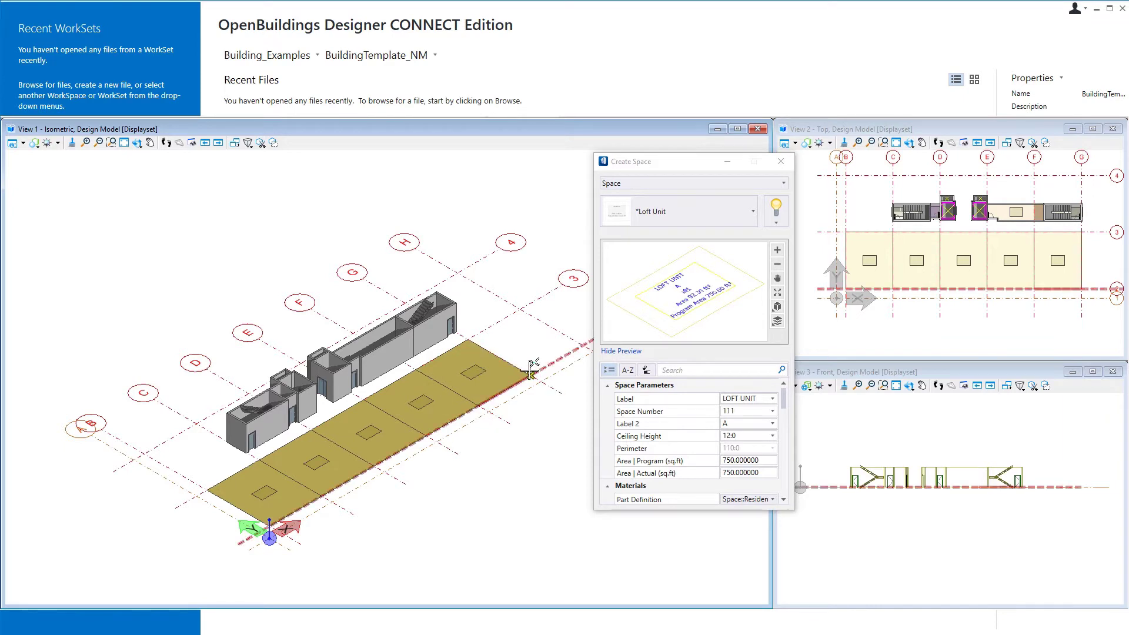
left_click(543, 346)
left_click(561, 336)
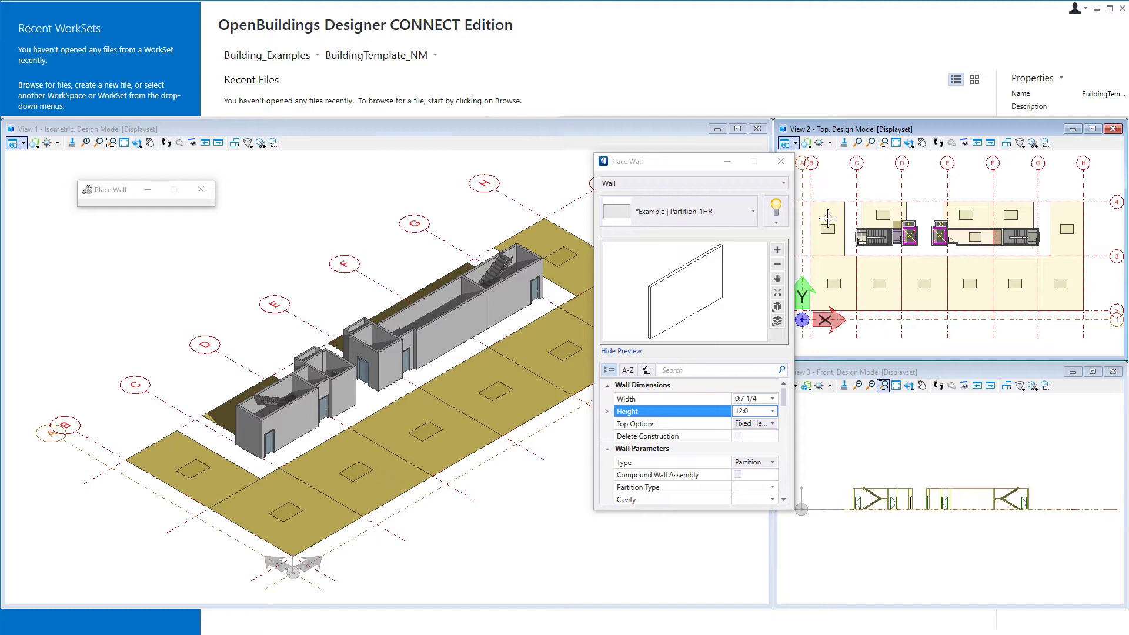
- Select the elements along the row of loft units, then clear the selection in the isometric view
mouse_move(876, 216)
left_mouse_down()
mouse_move(1035, 208)
mouse_move(1064, 224)
mouse_move(1069, 270)
mouse_move(1064, 286)
mouse_move(834, 283)
left_mouse_up()
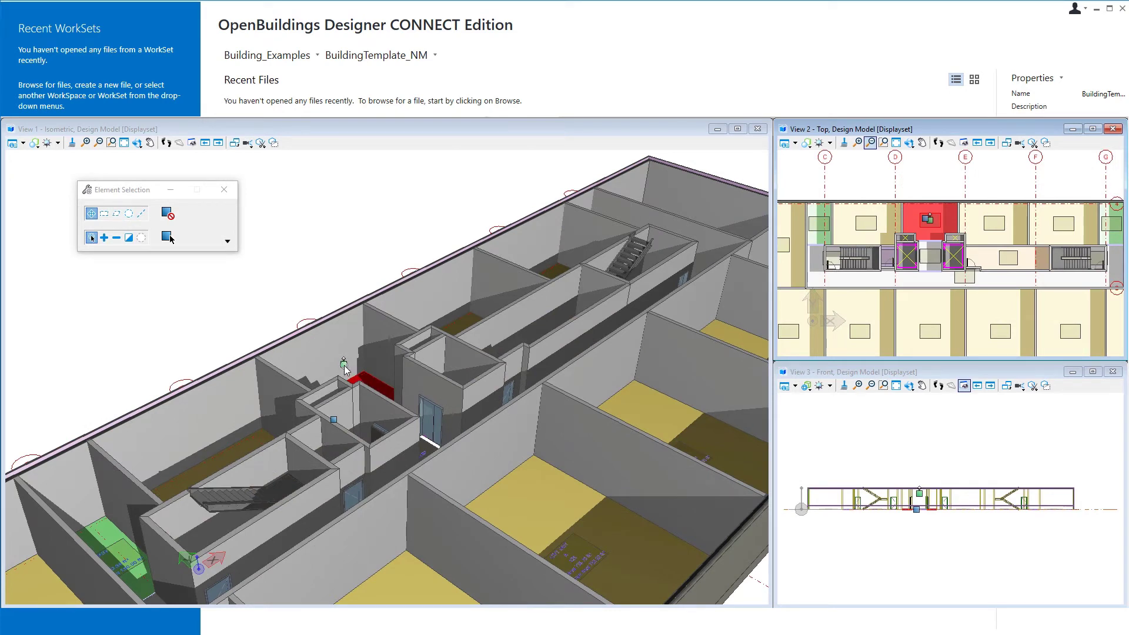
left_click(344, 365)
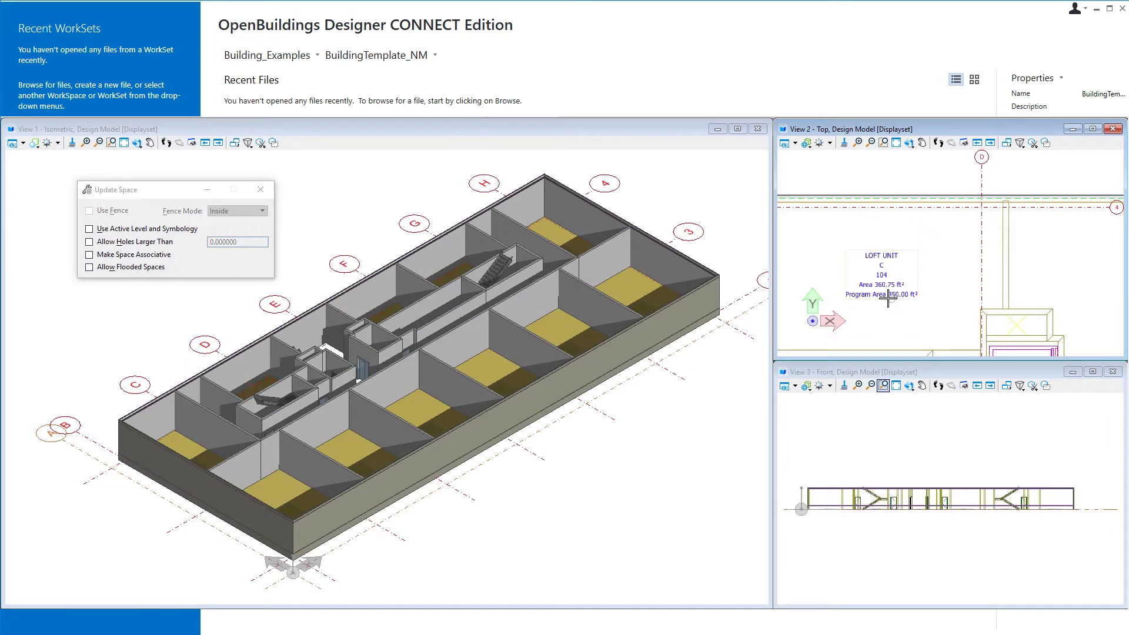
- Move the wall beside LOFT UNIT 104 to a new position in the Top view
scroll(874, 293, "up", 2)
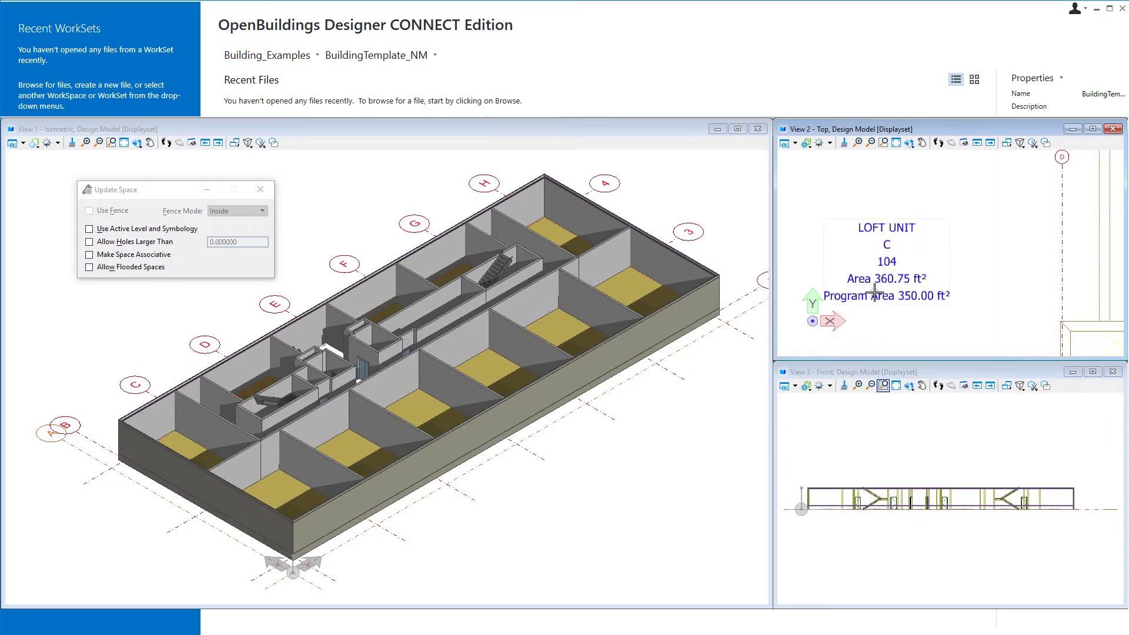
scroll(984, 303, "down", 2)
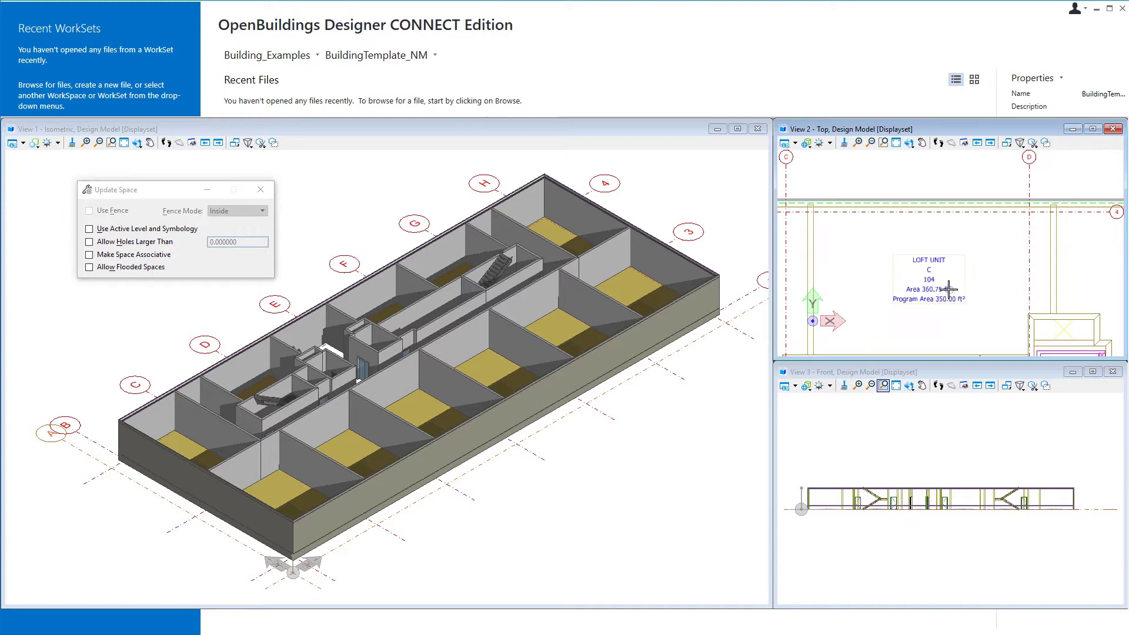
scroll(913, 271, "down", 1)
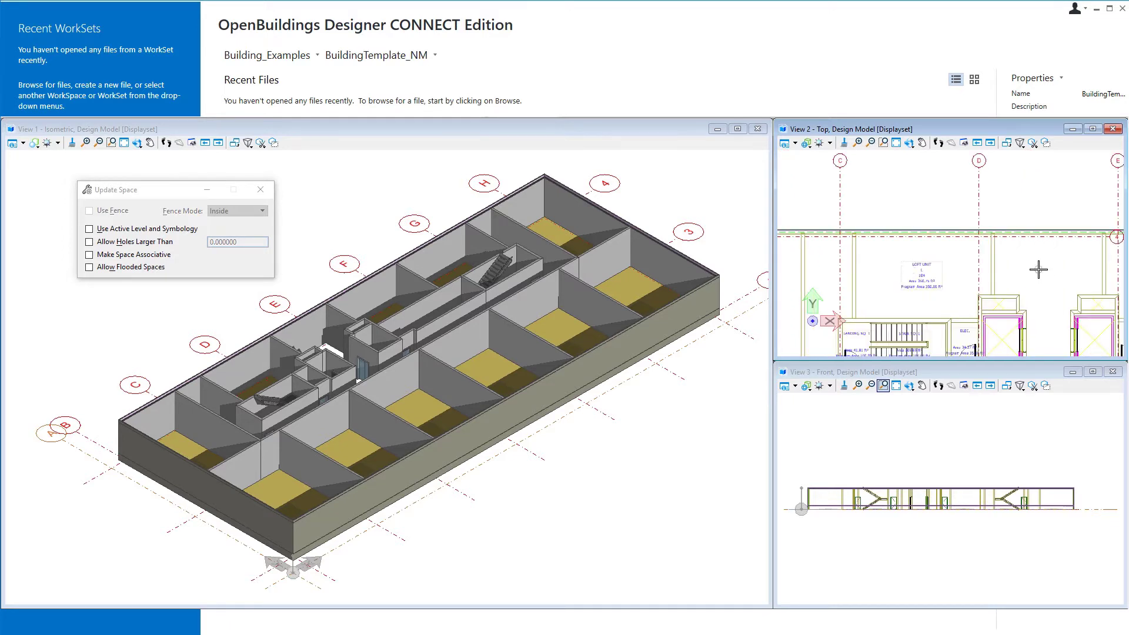
right_click(1040, 273)
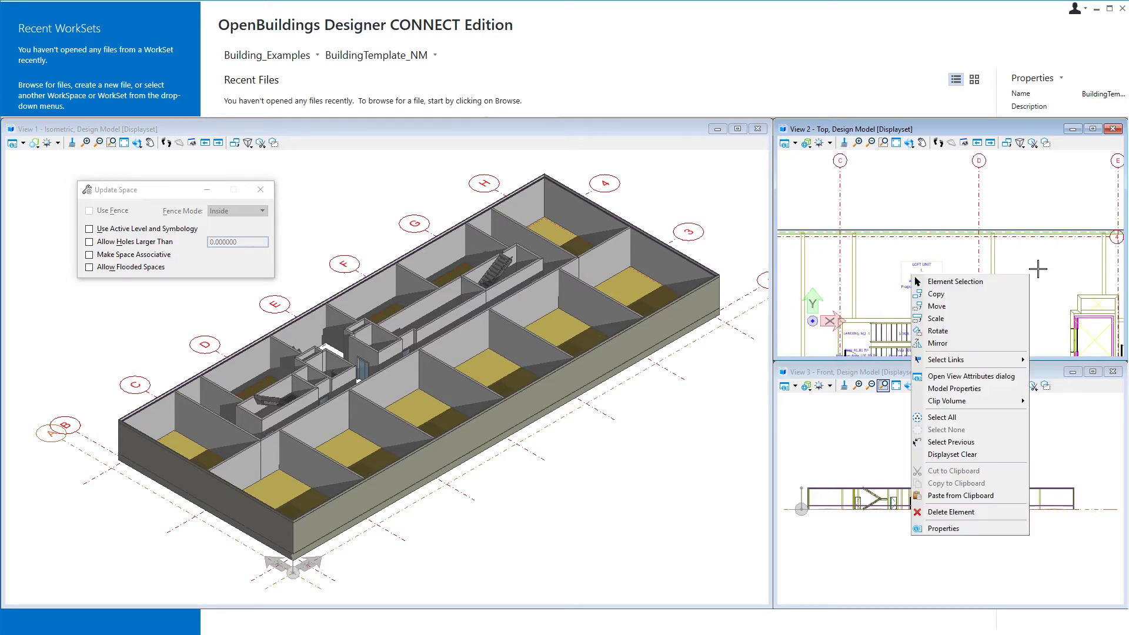
left_click(960, 307)
left_click(993, 266)
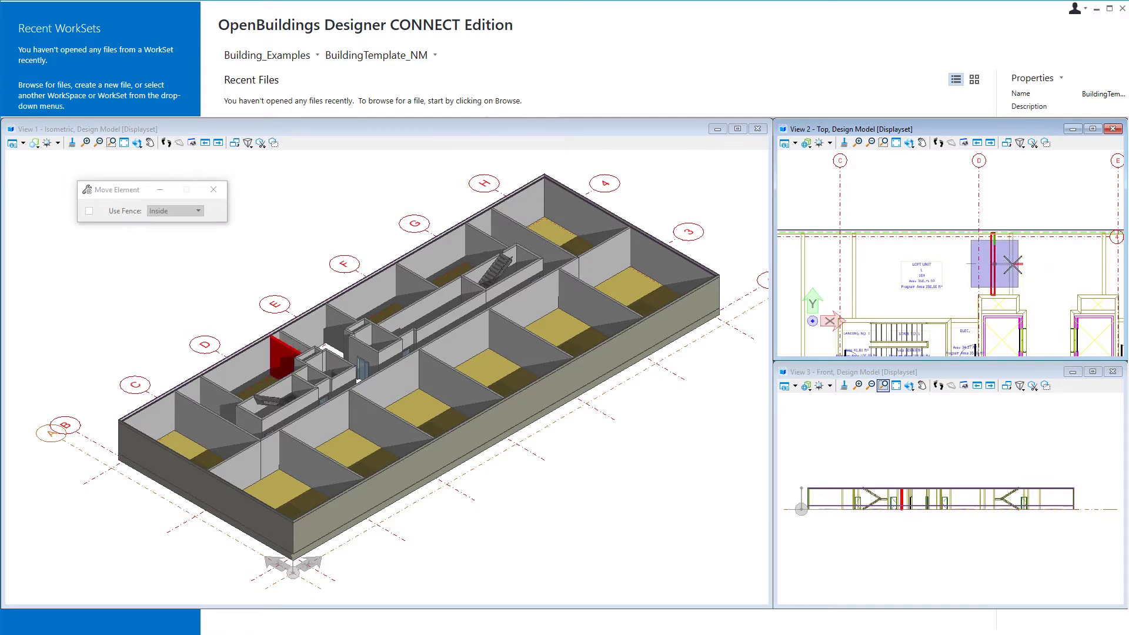
left_click(1013, 264)
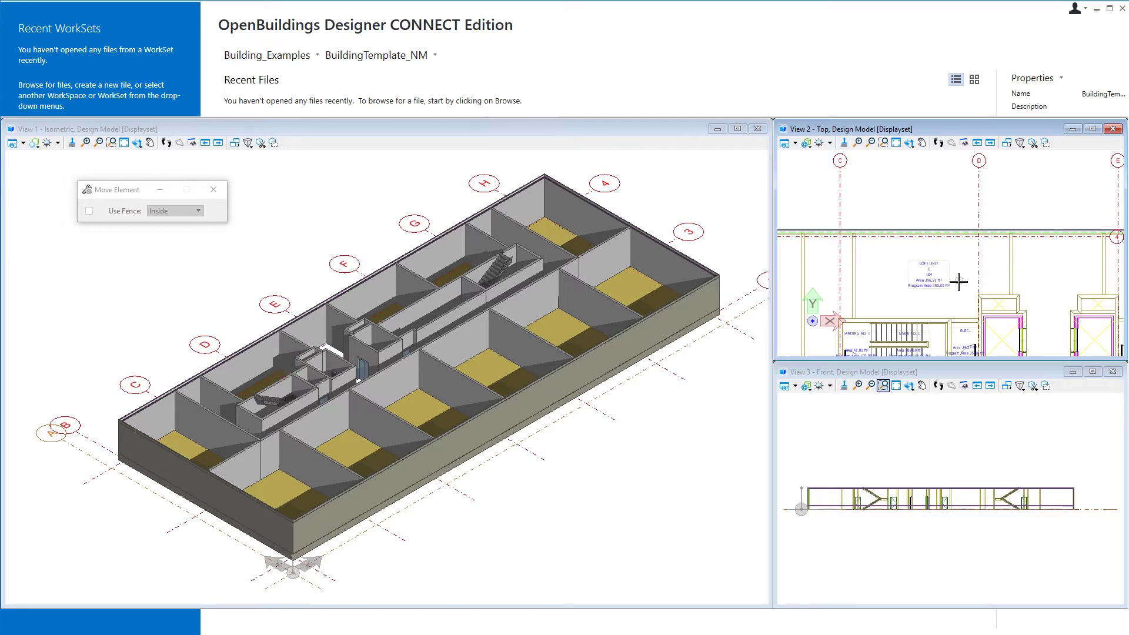
scroll(958, 284, "up", 2)
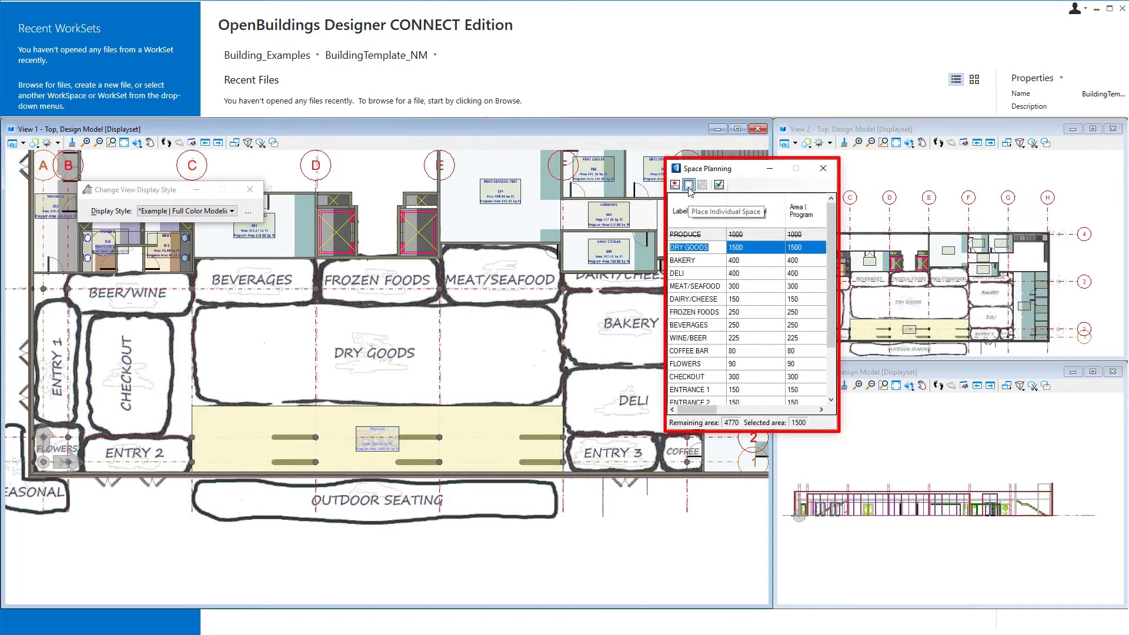
- Place the DRY GOODS space above PRODUCE in the grocery plan
left_click(688, 185)
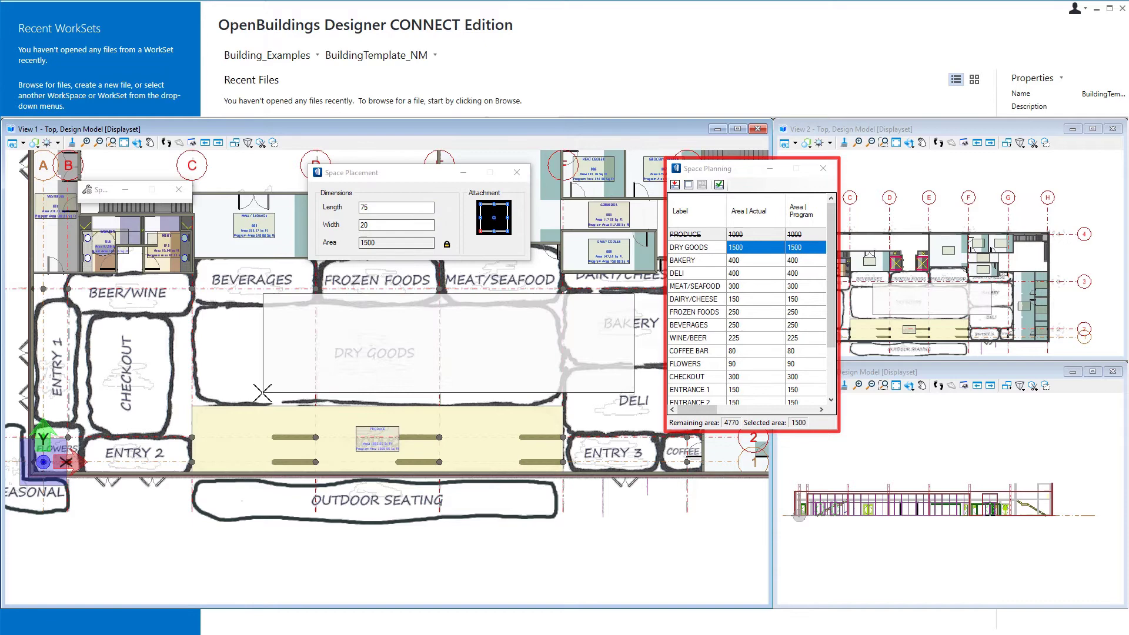
left_click(195, 404)
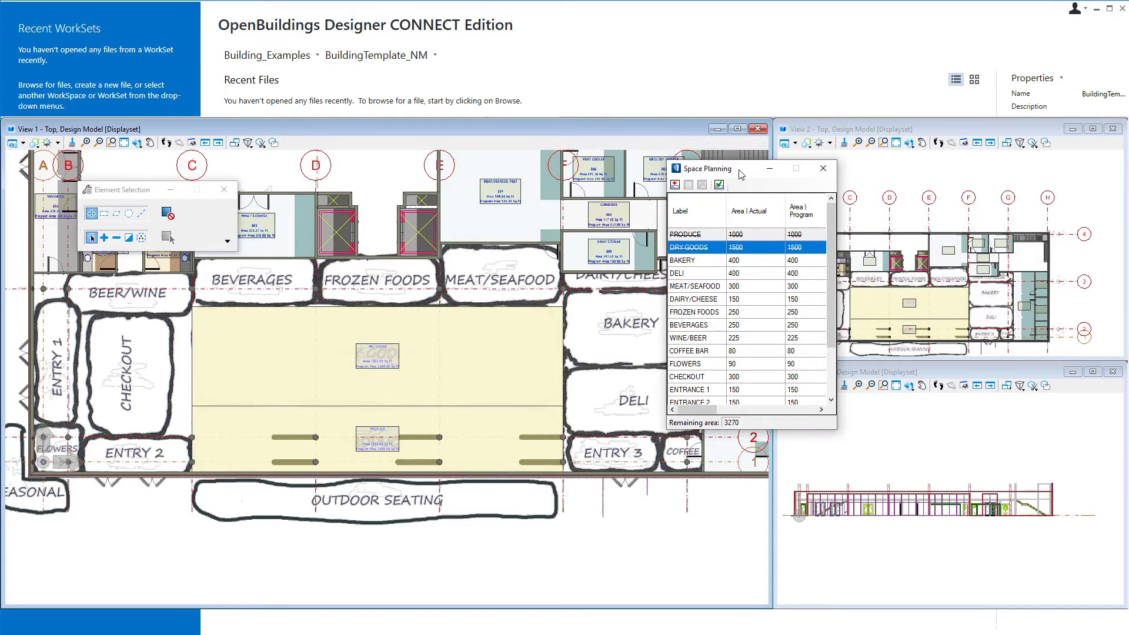
left_click_drag(739, 174, 811, 169)
- Place a 25 × 10 BEVERAGES space at the snapped corner
left_click(764, 319)
left_click(761, 180)
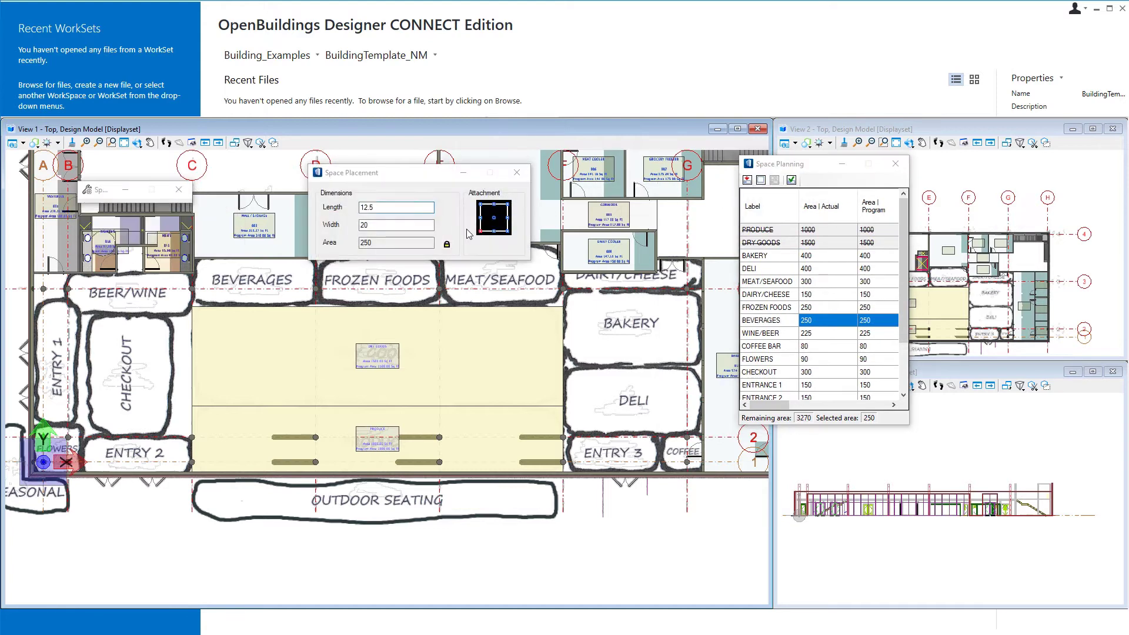
type("25")
key("Tab")
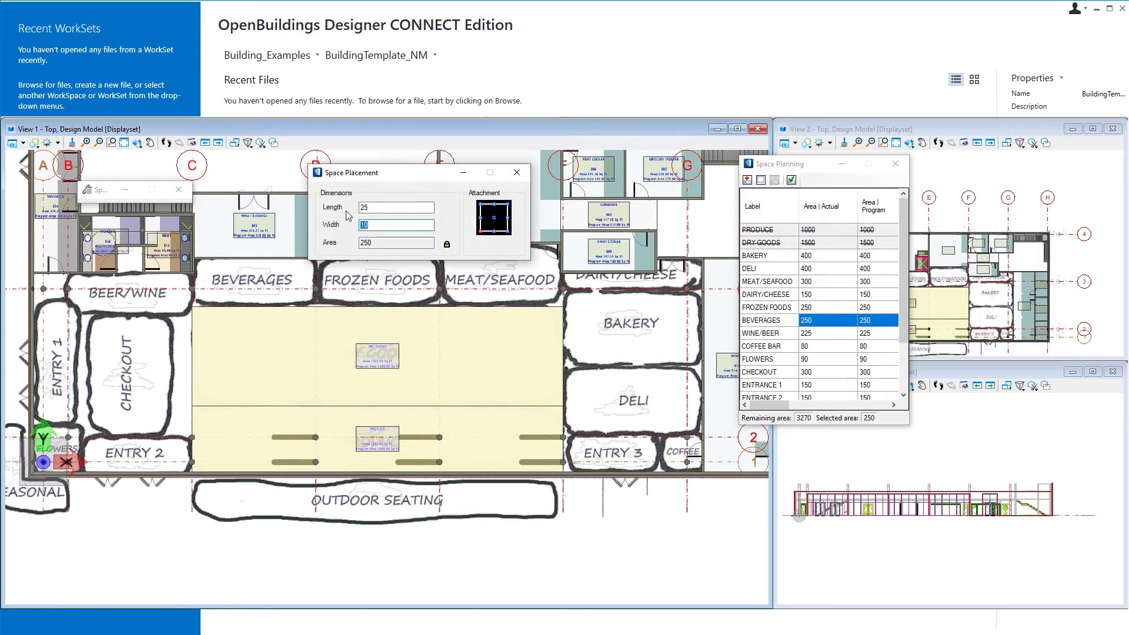
left_click(193, 306)
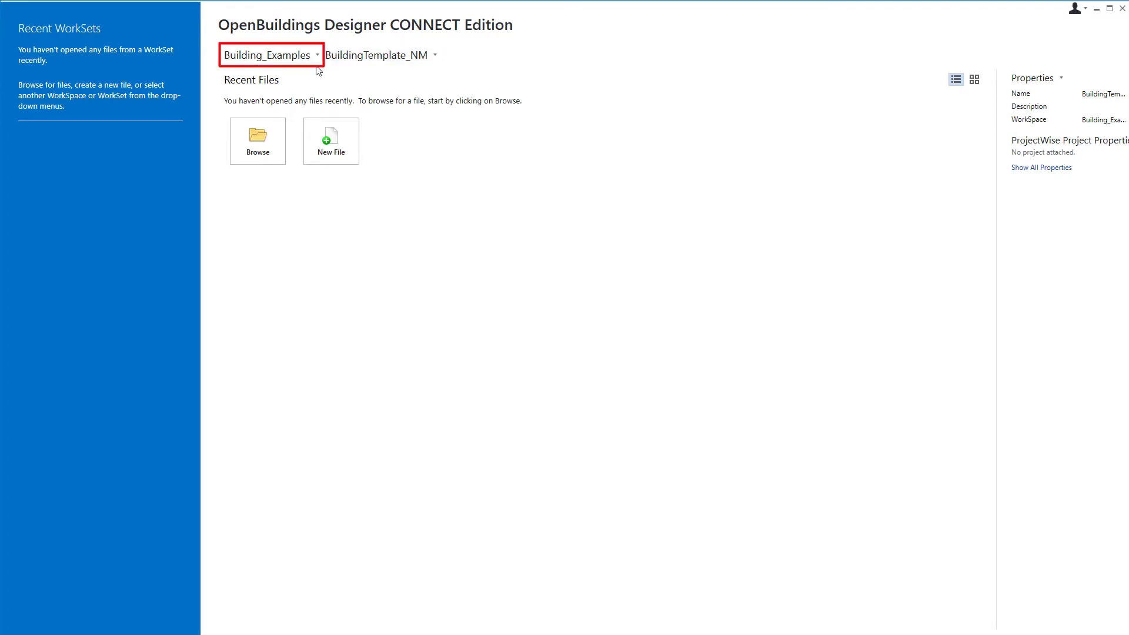
- Make Multi-Use_Retail_Building_US the active WorkSet under Building_Examples
left_click(435, 56)
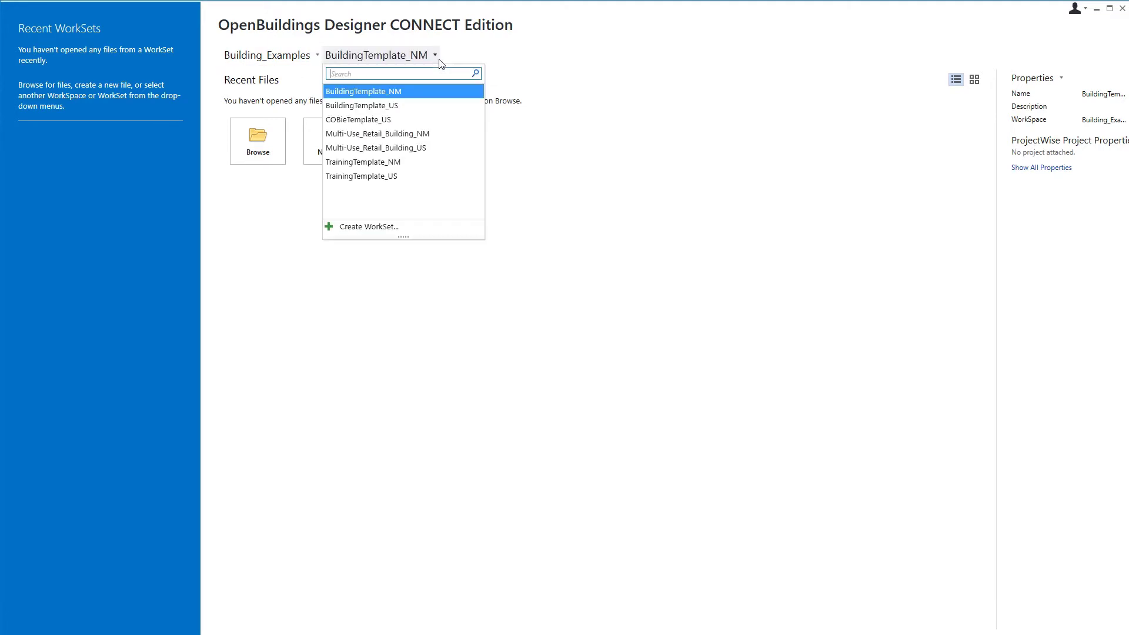
left_click(428, 150)
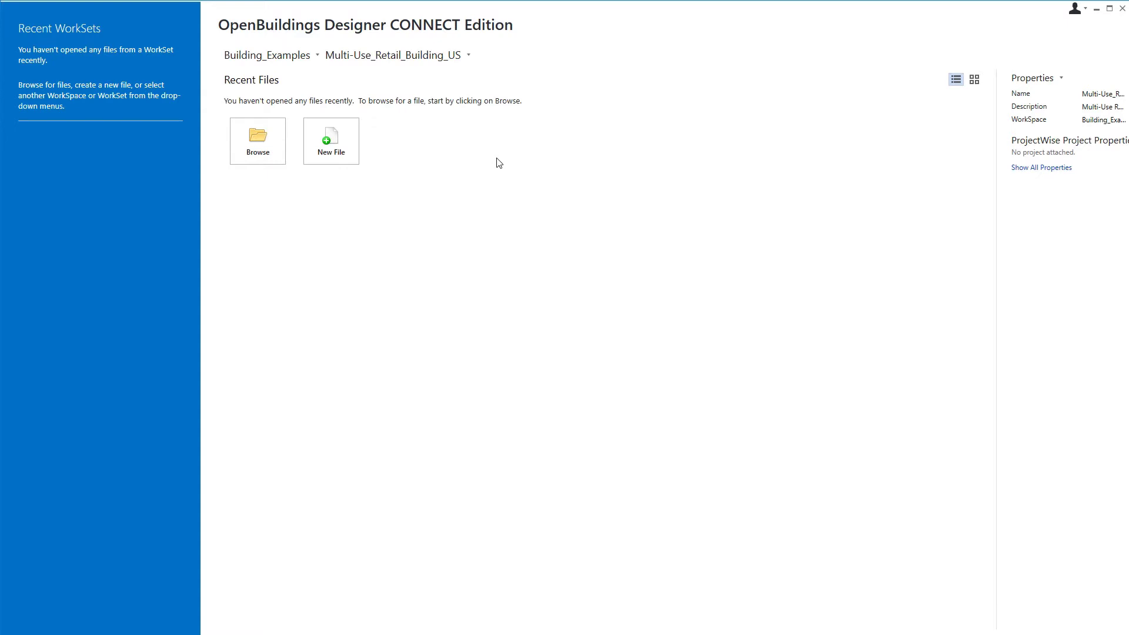
- Start a new file named A_Loft Layout C, confirming the seed is DesignSeed.dgn
left_click(343, 154)
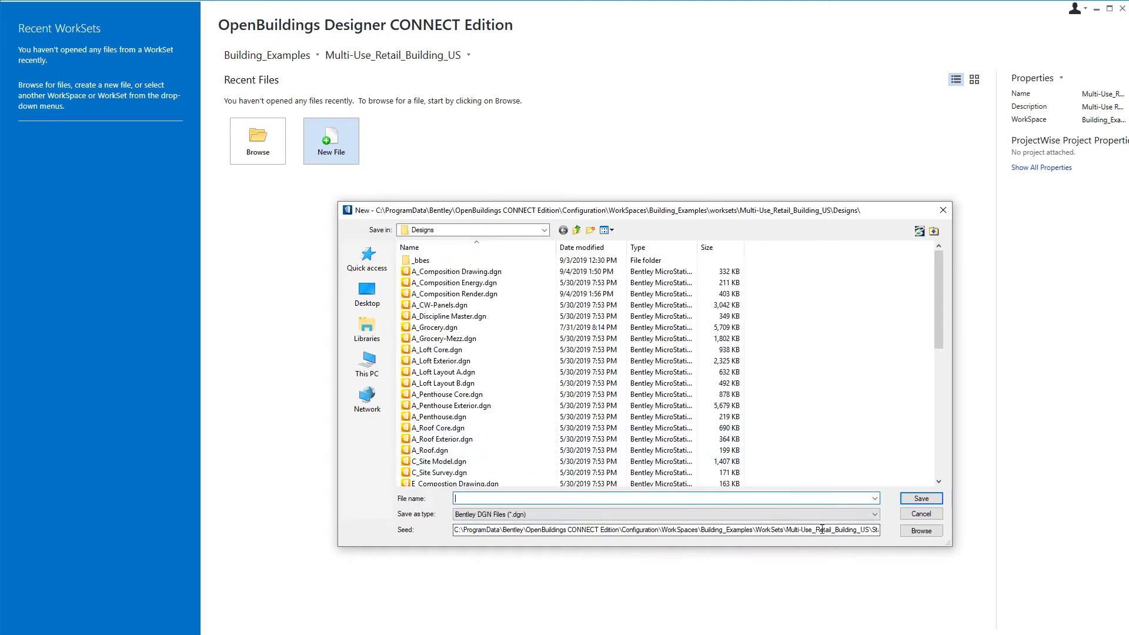
left_click(803, 531)
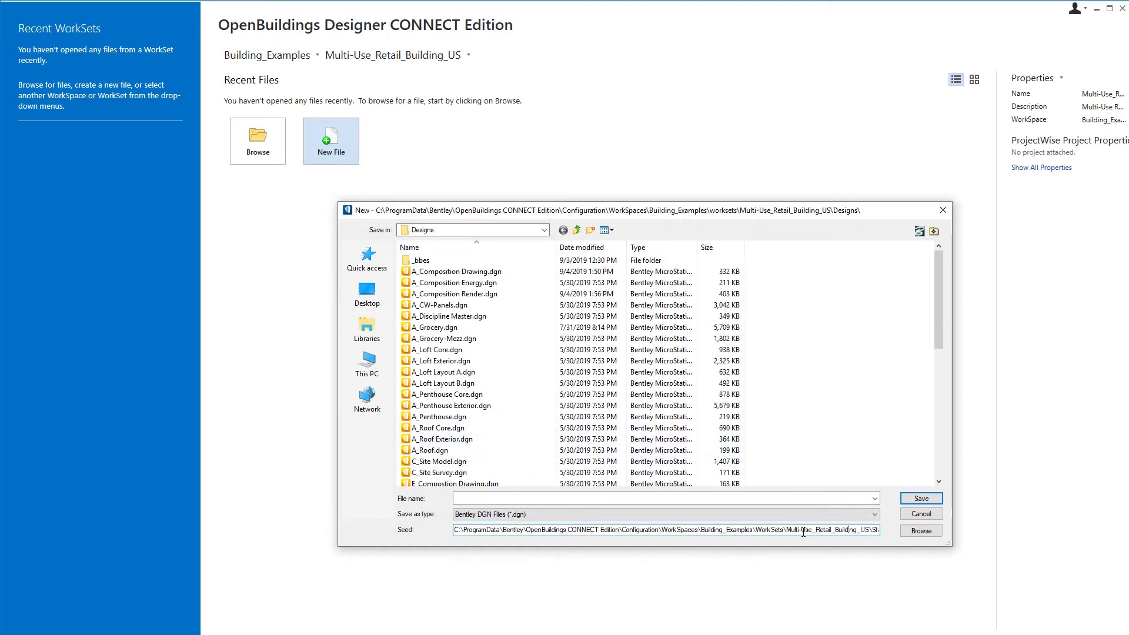
key("End")
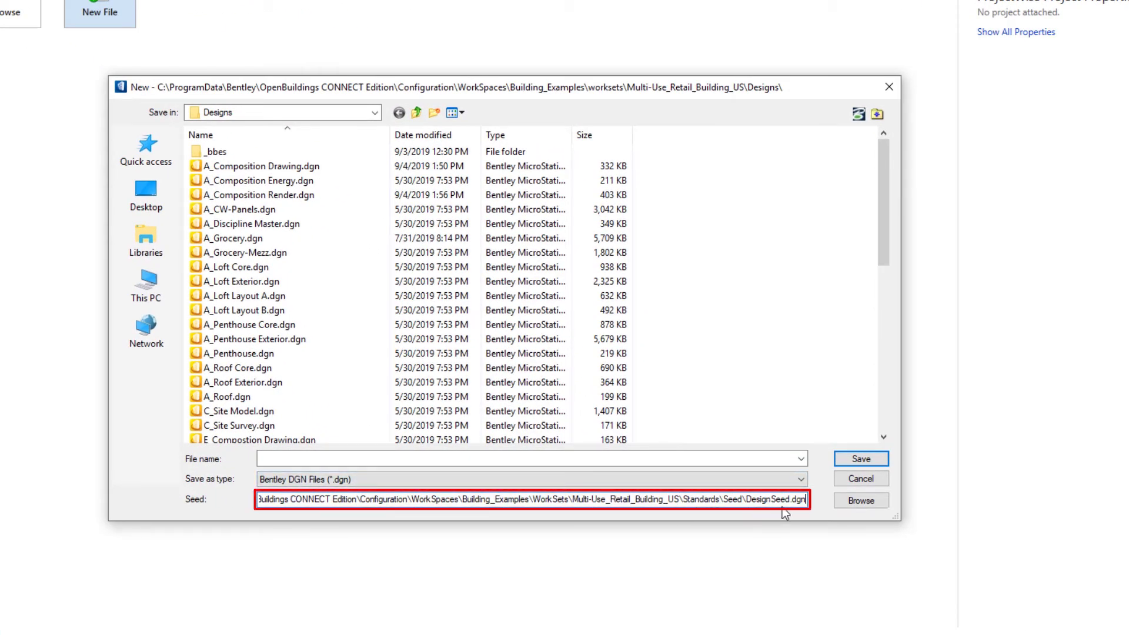
left_click(307, 458)
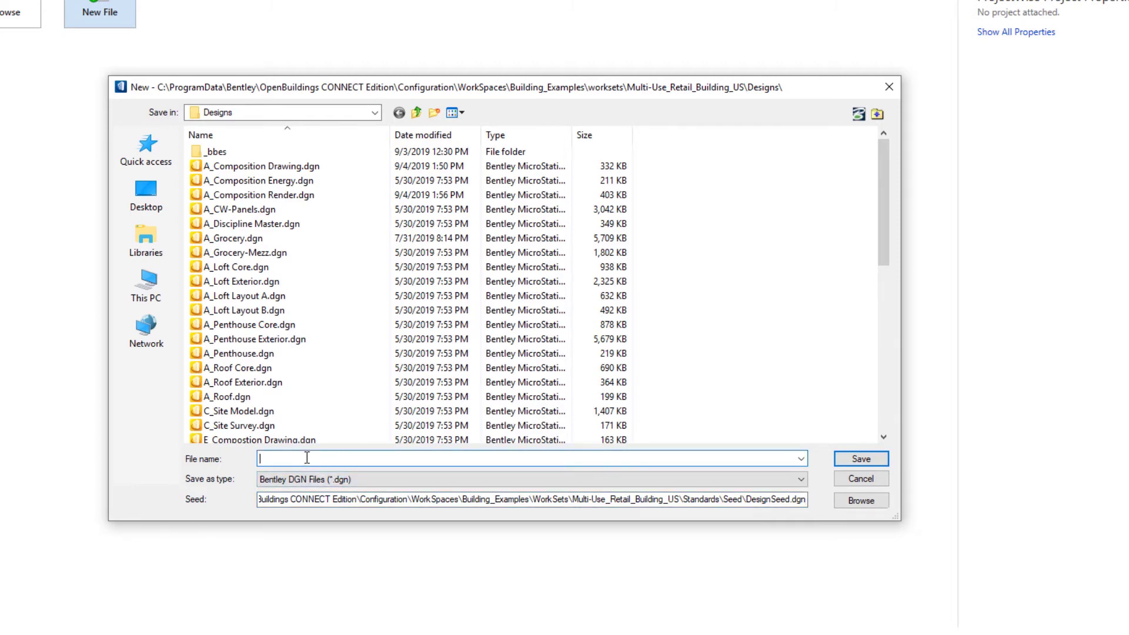
type("A_Loft Layou")
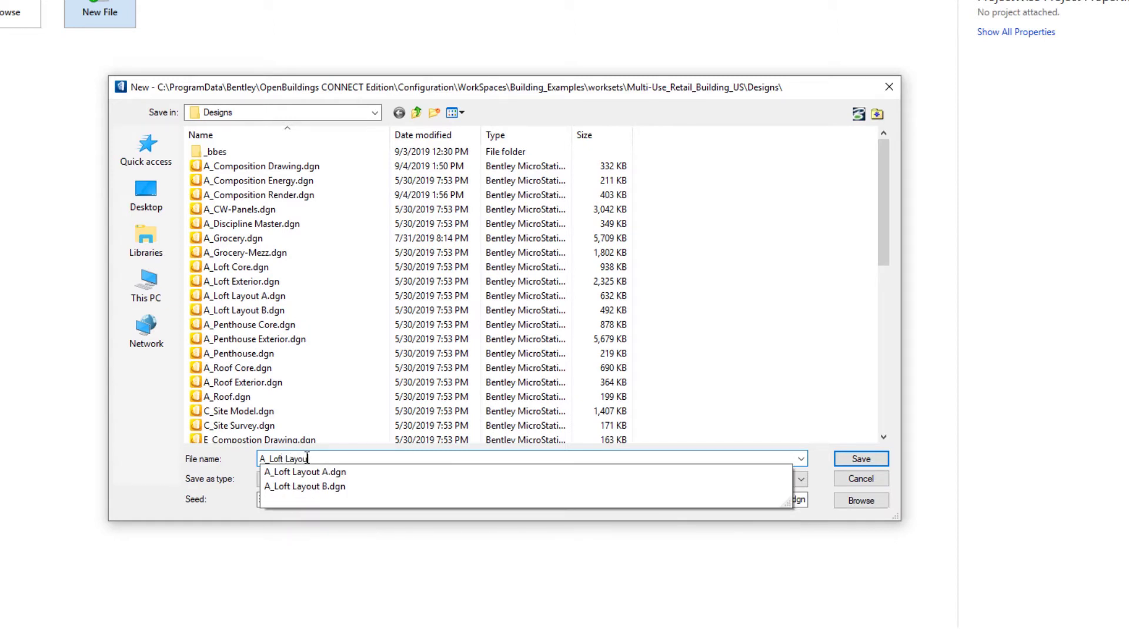
type("t C")
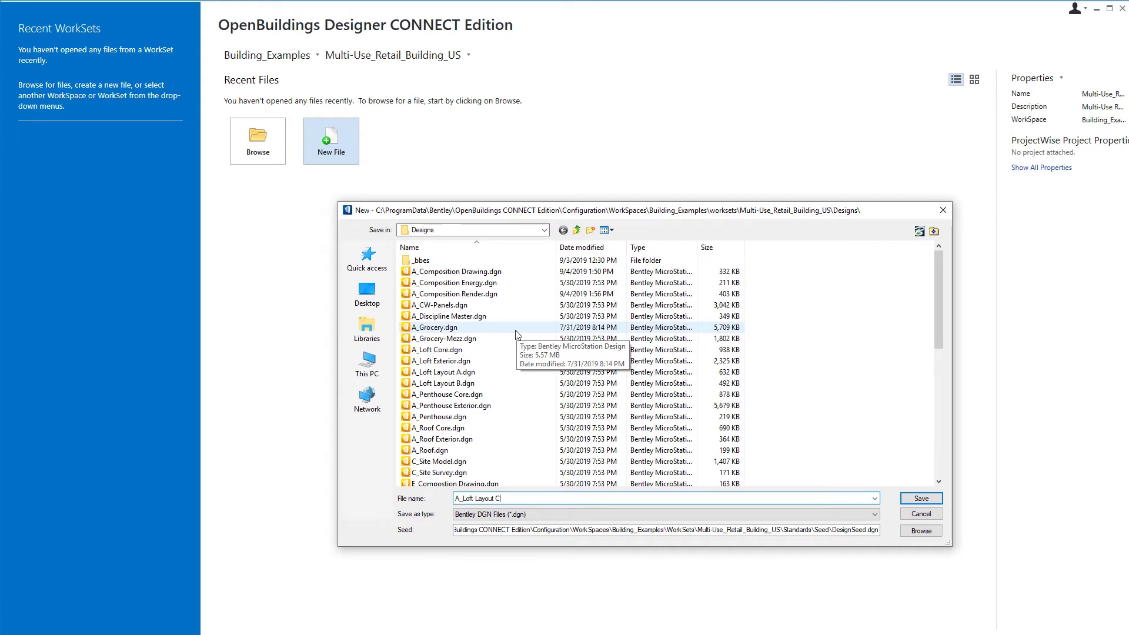
- Create A_Loft Layout C.dgn, accept the compatibility warning, and show the floor list
left_click(912, 498)
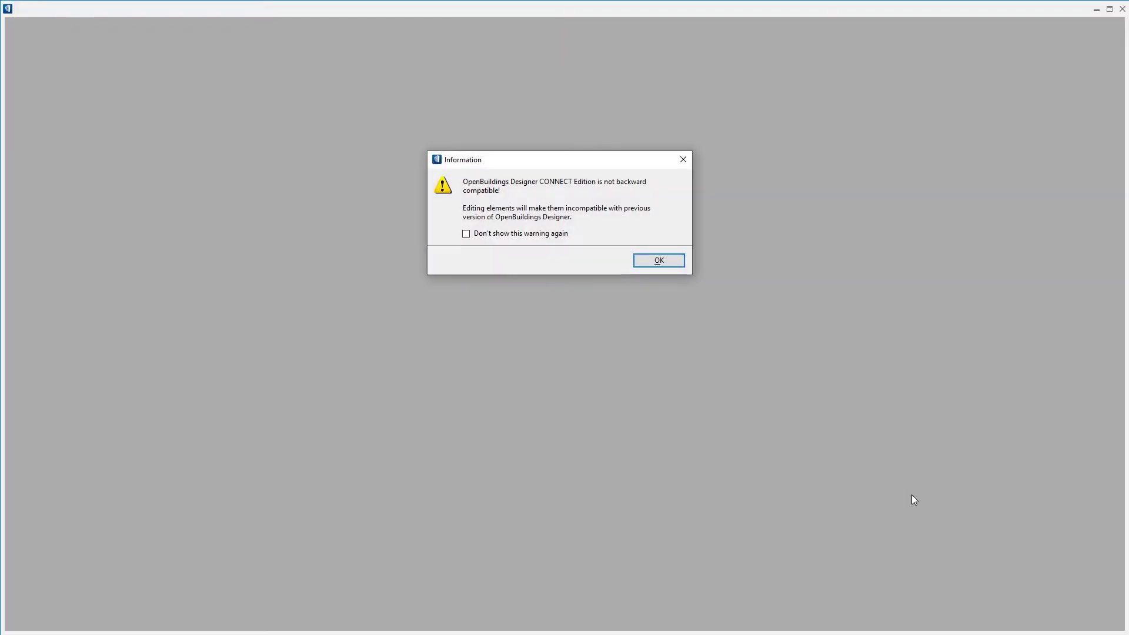
left_click(656, 261)
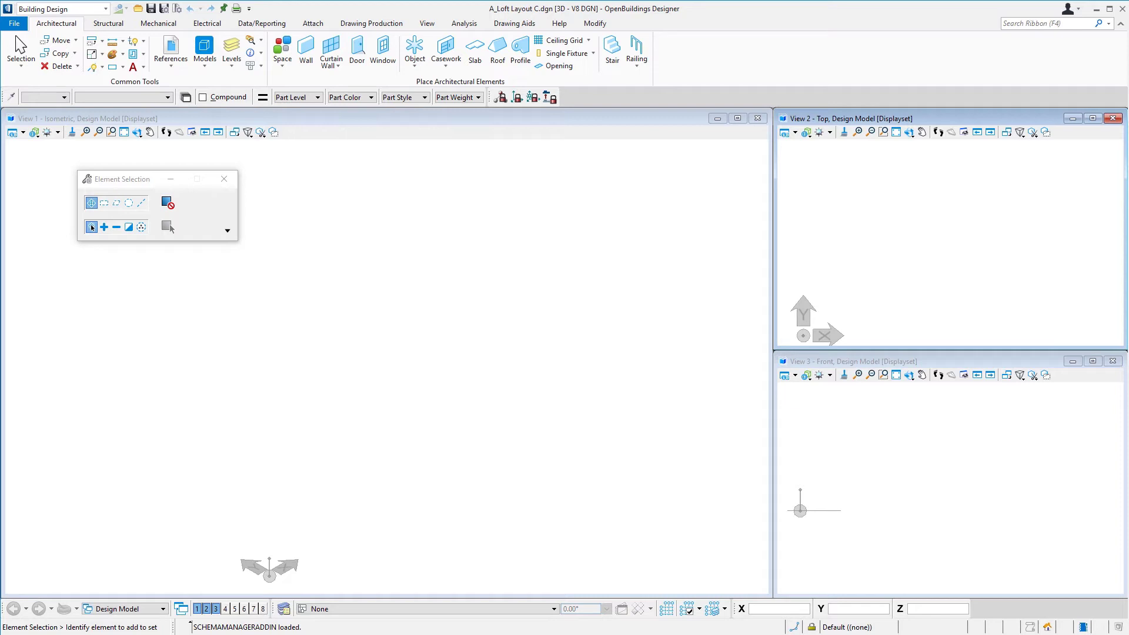
left_click(512, 608)
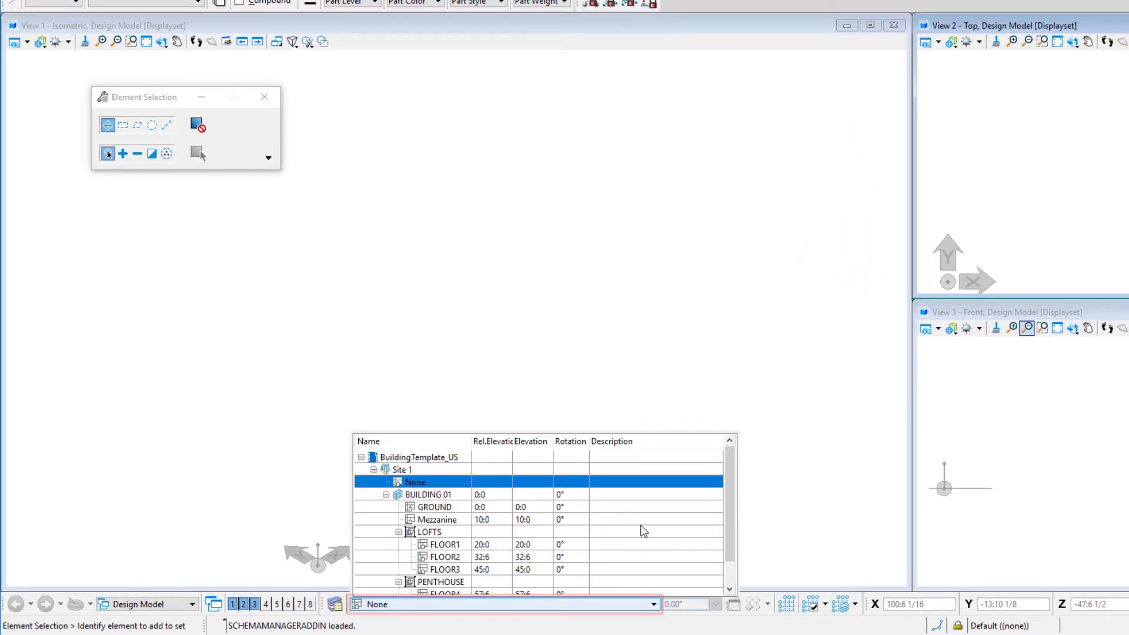
- Make BUILDING 01 FLOOR1 active, set snapping to Multi-snap 1, and save settings
left_click(446, 546)
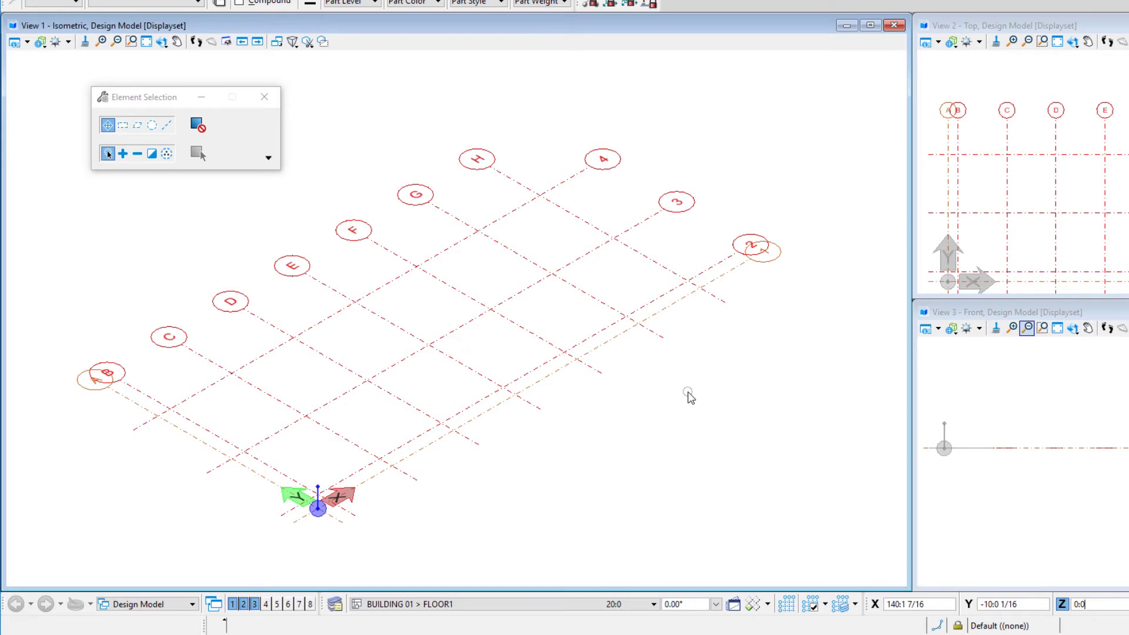
left_click(937, 625)
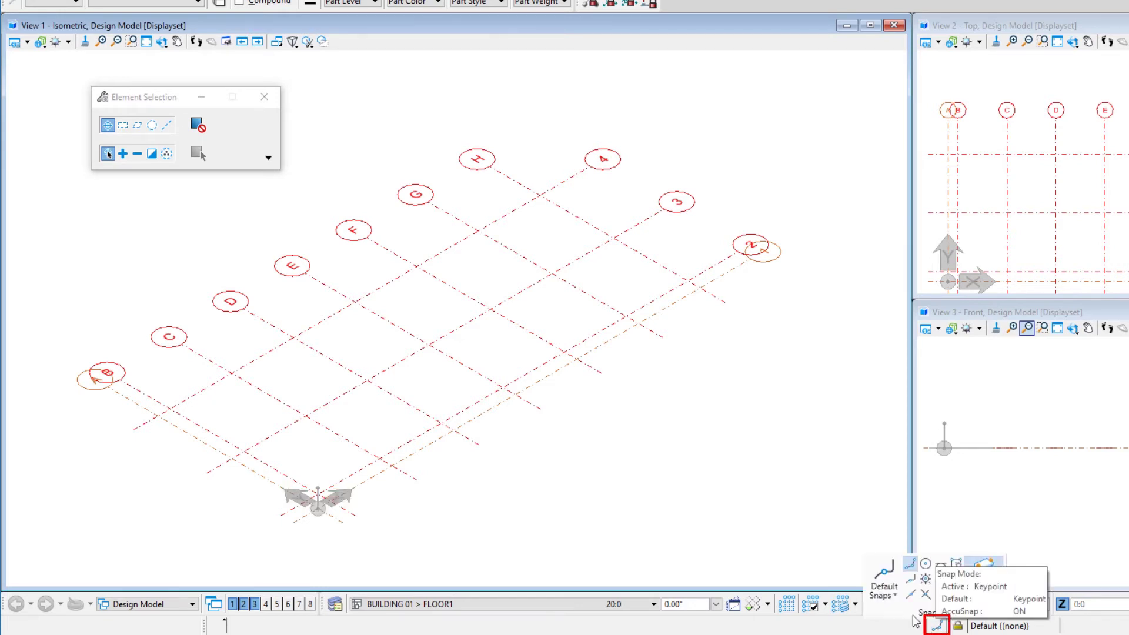
left_click(895, 595)
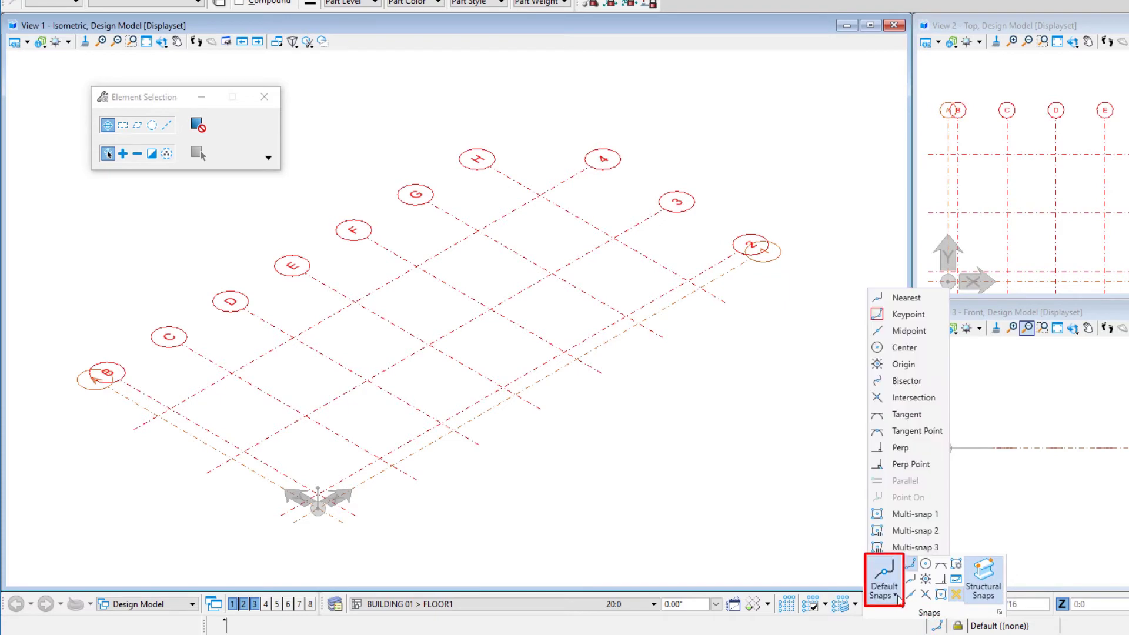
left_click(908, 514)
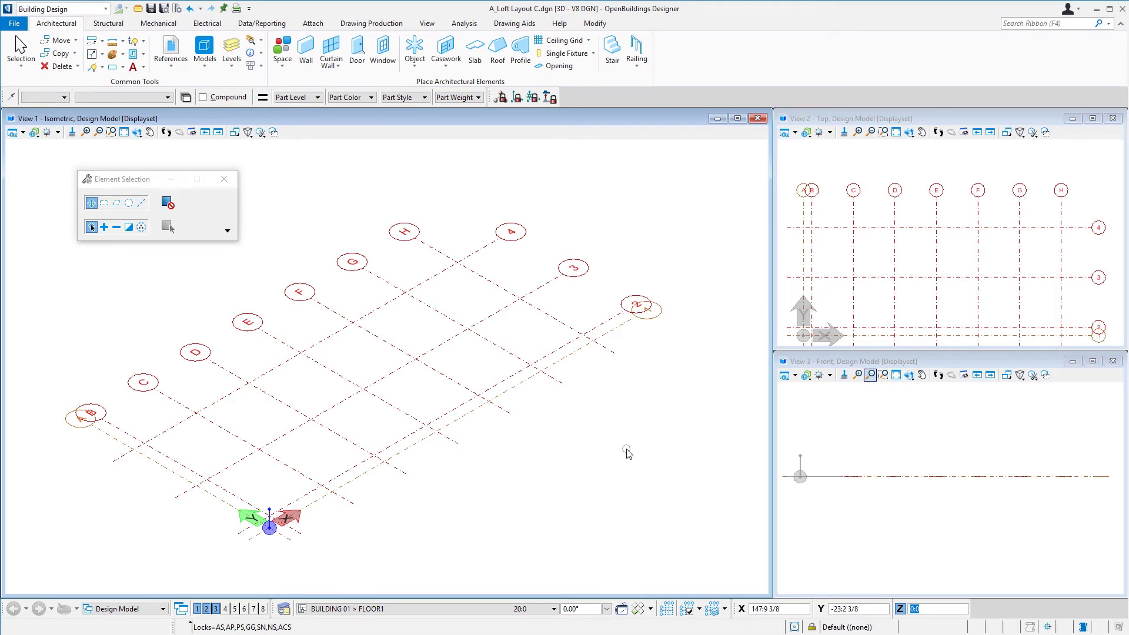
key("ctrl+f")
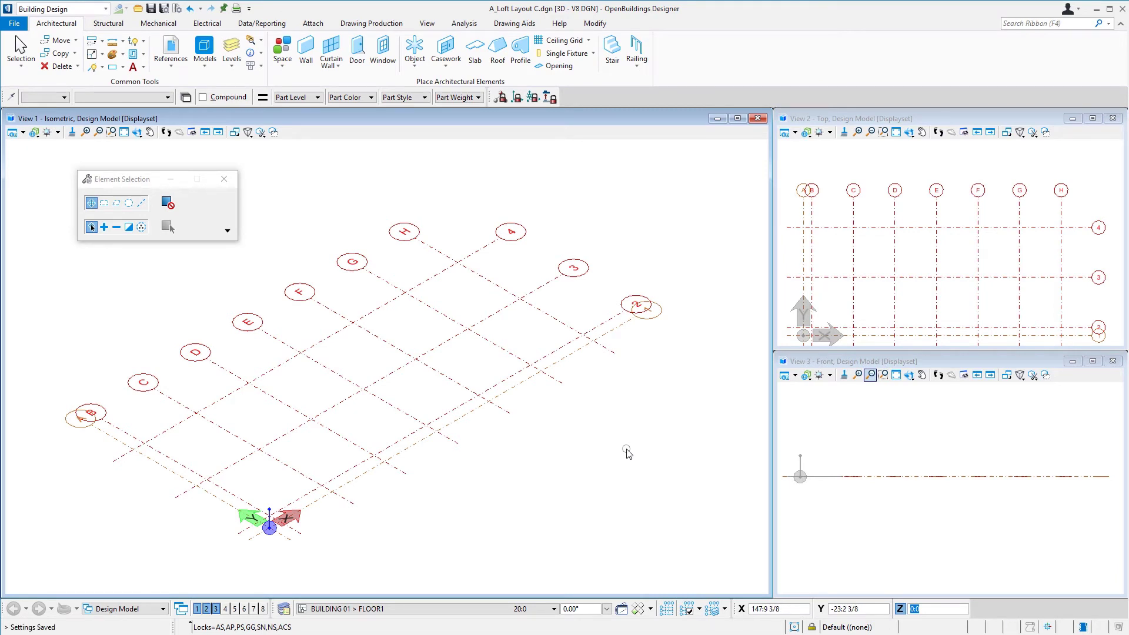
- Attach A_Loft Core.dgn from the Designs folder as a Coincident reference
left_click(172, 70)
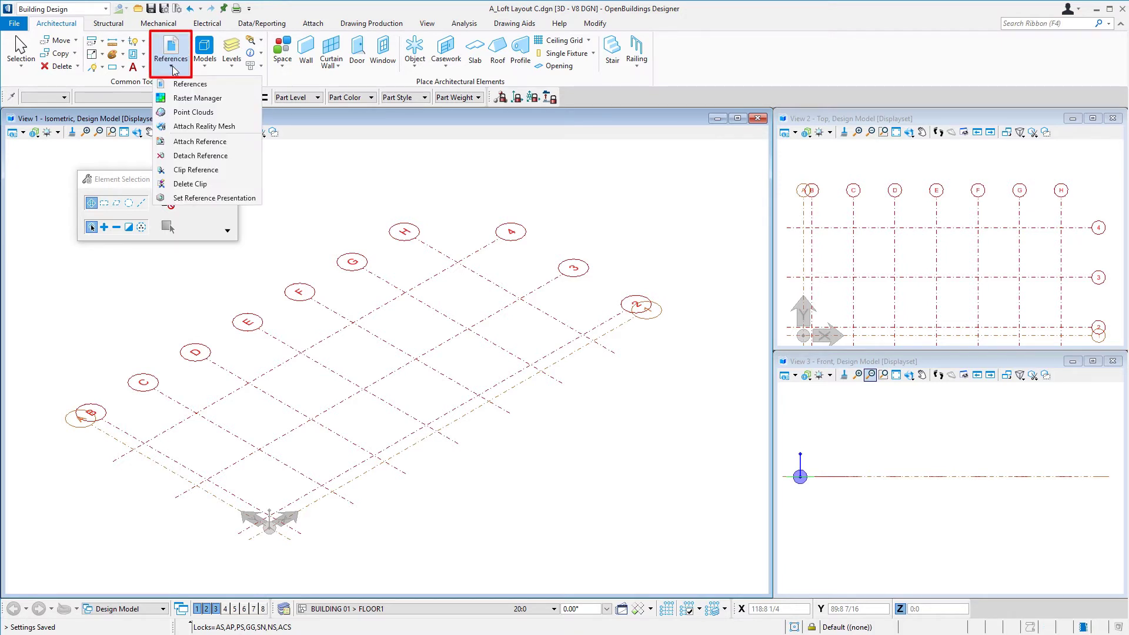
left_click(204, 147)
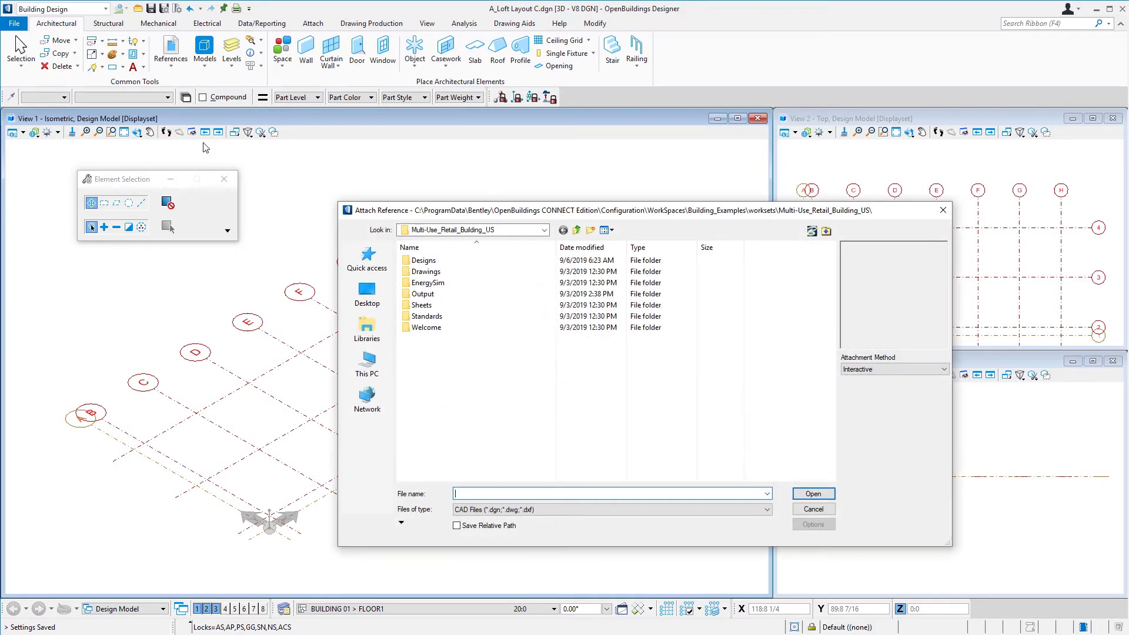
double_click(461, 262)
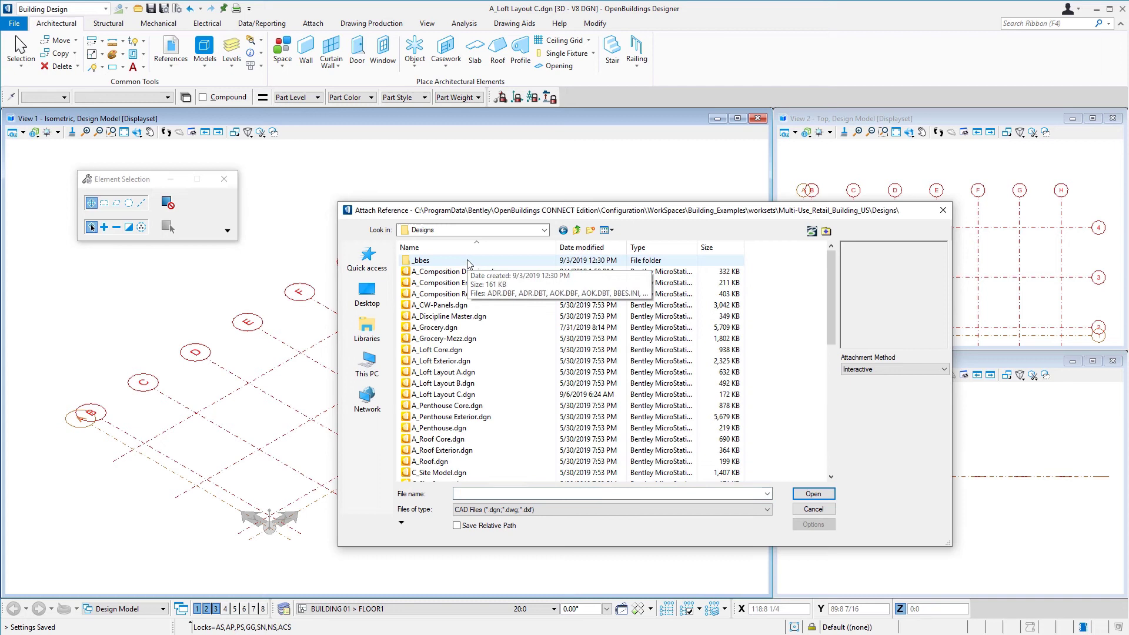
left_click(432, 351)
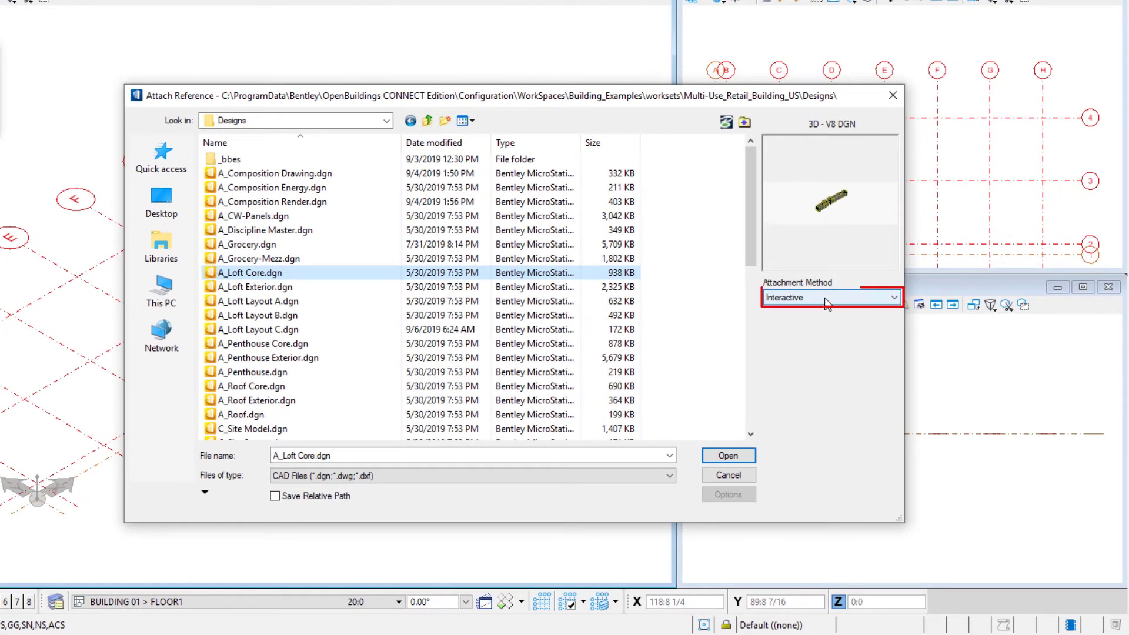
left_click(890, 372)
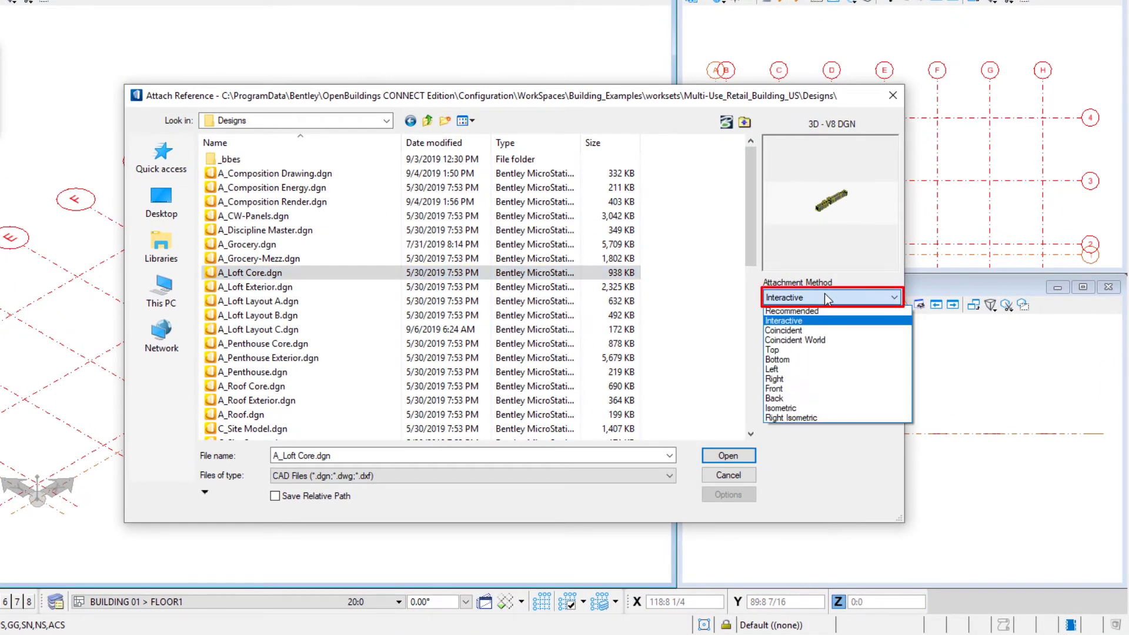
left_click(819, 330)
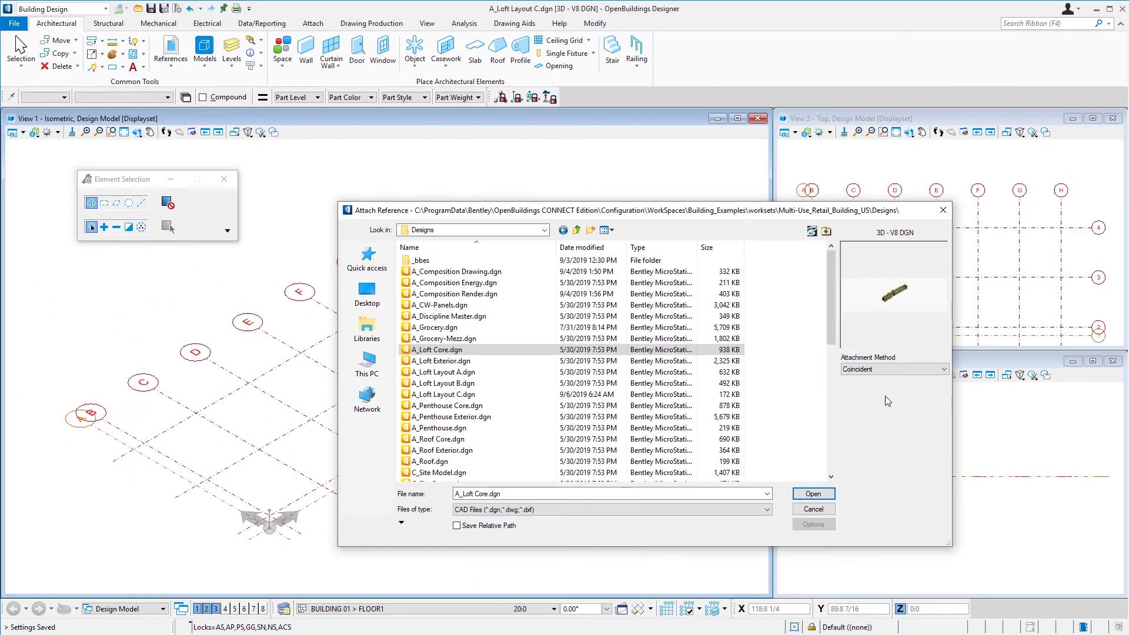
left_click(814, 493)
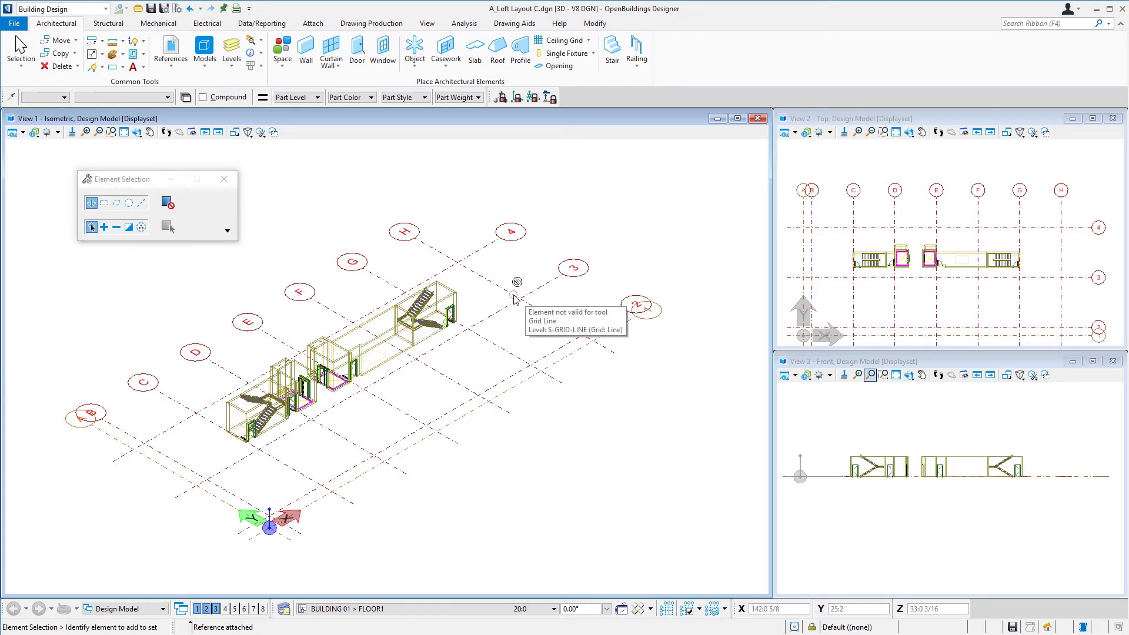
- Apply the *Example | Full Color Modeling display style to the top and isometric views
left_click(34, 133)
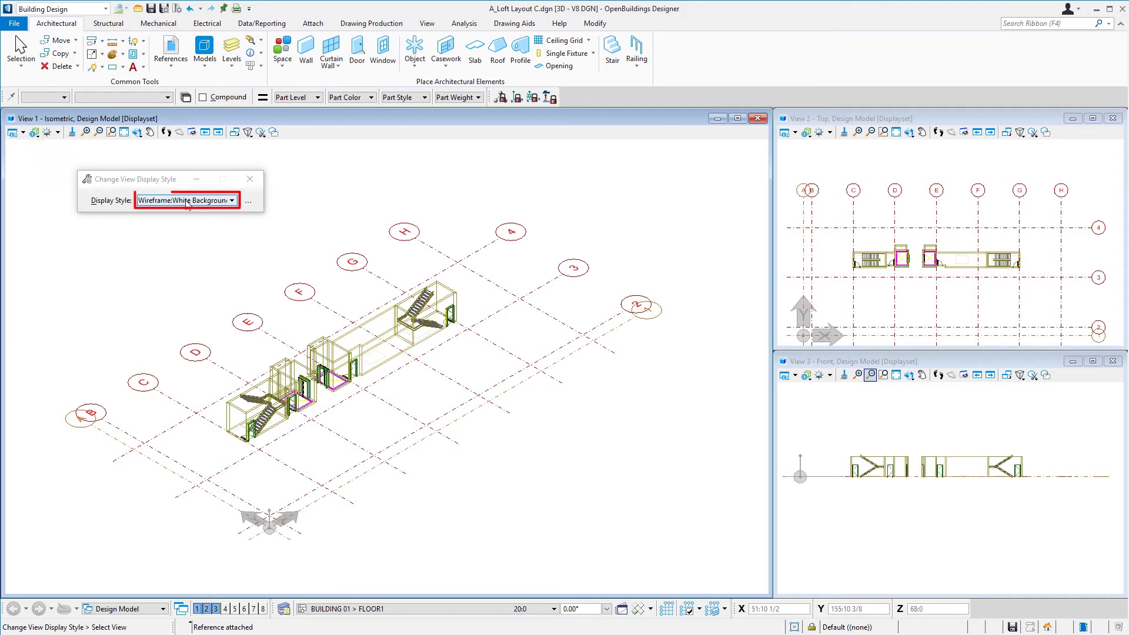
left_click(187, 200)
scroll(185, 279, "up", 4)
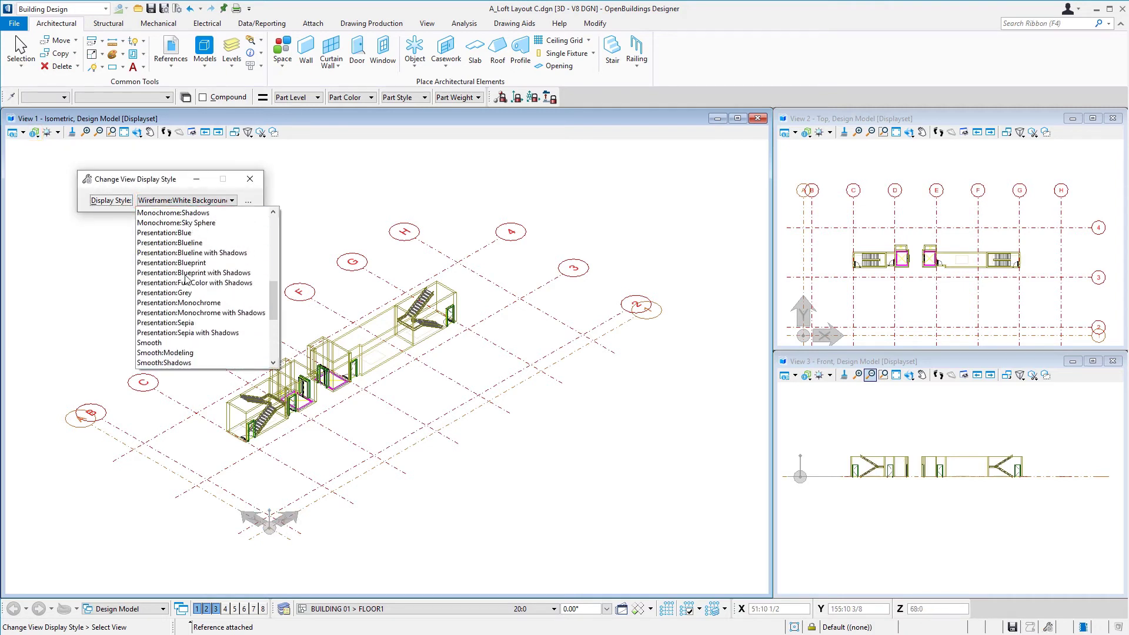
scroll(185, 278, "up", 5)
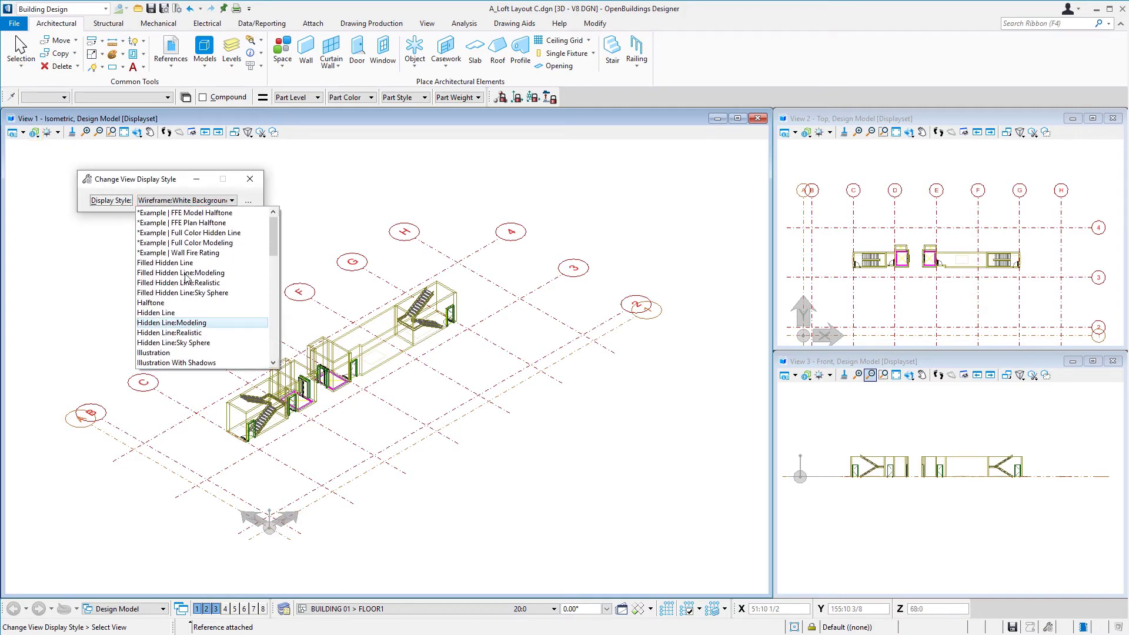
left_click(220, 245)
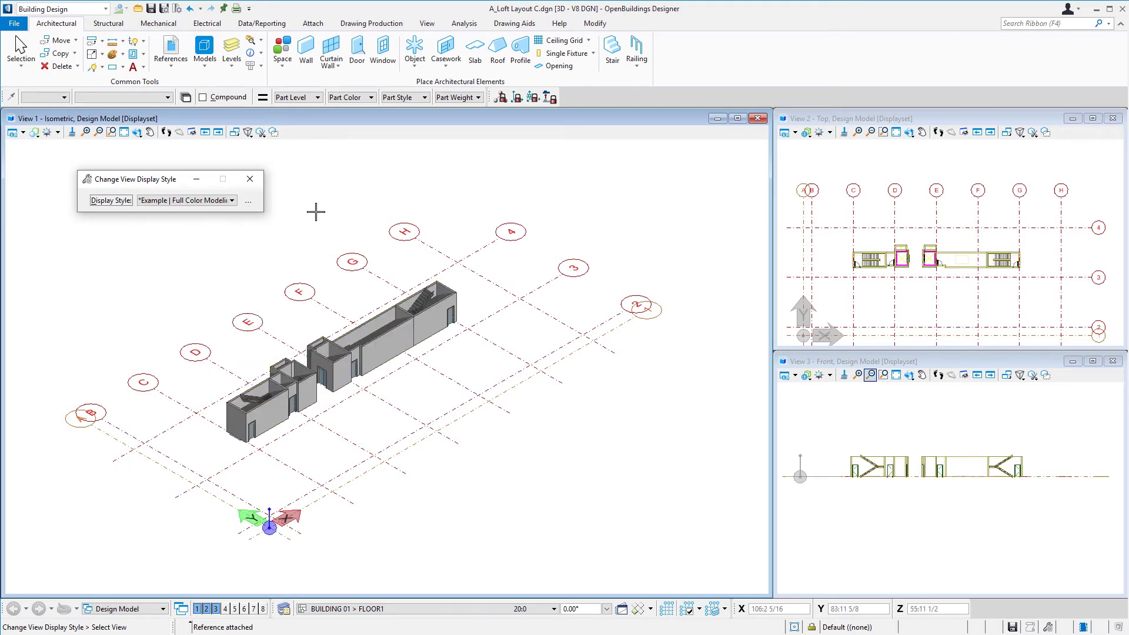
left_click(835, 157)
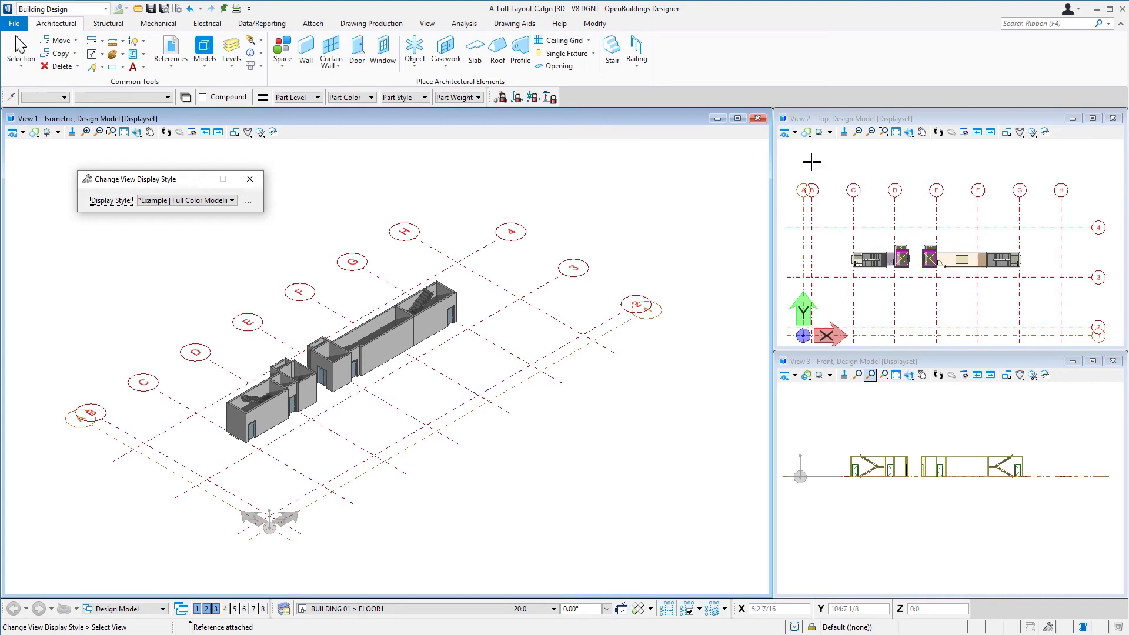
left_click(702, 318)
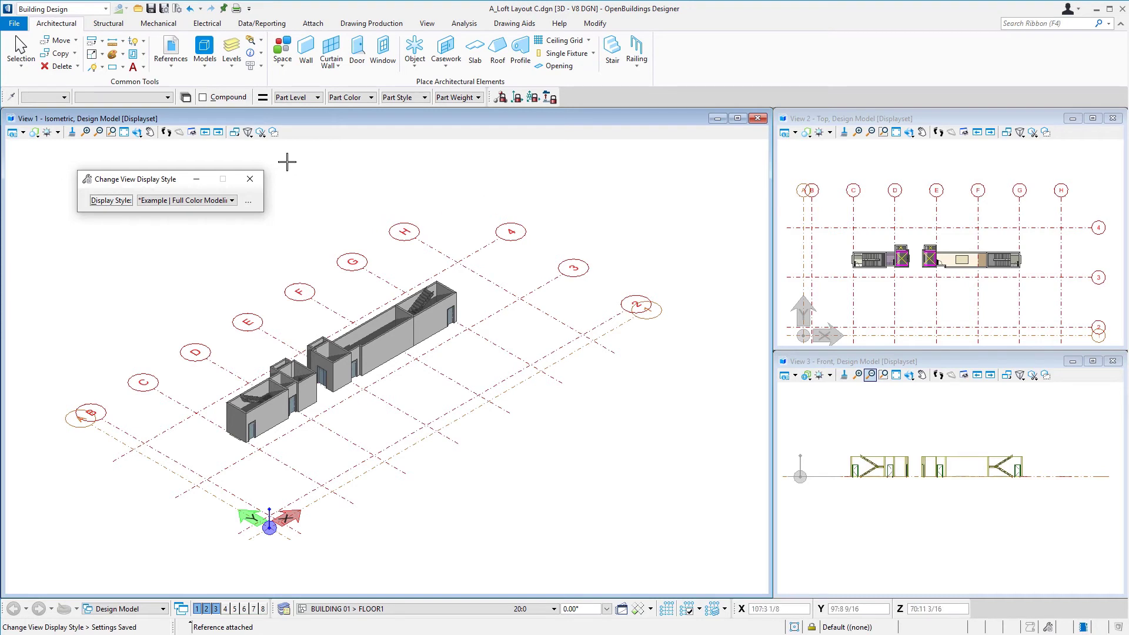
- Open the user Preferences from the File backstage's Settings page to reach Building Architectural area settings
left_click(11, 26)
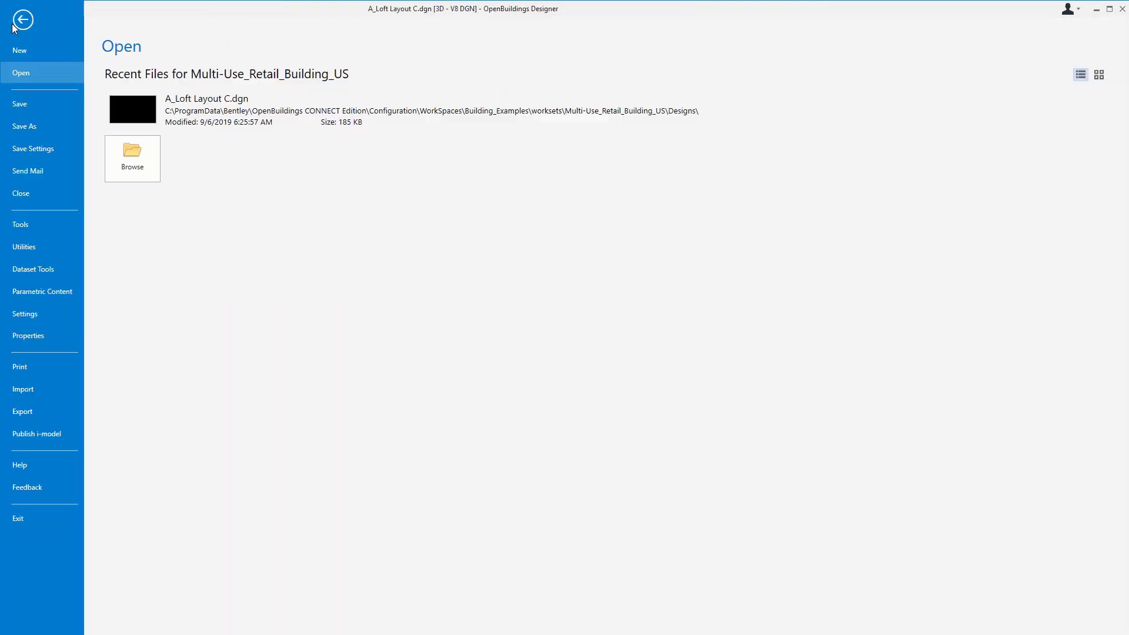
left_click(62, 321)
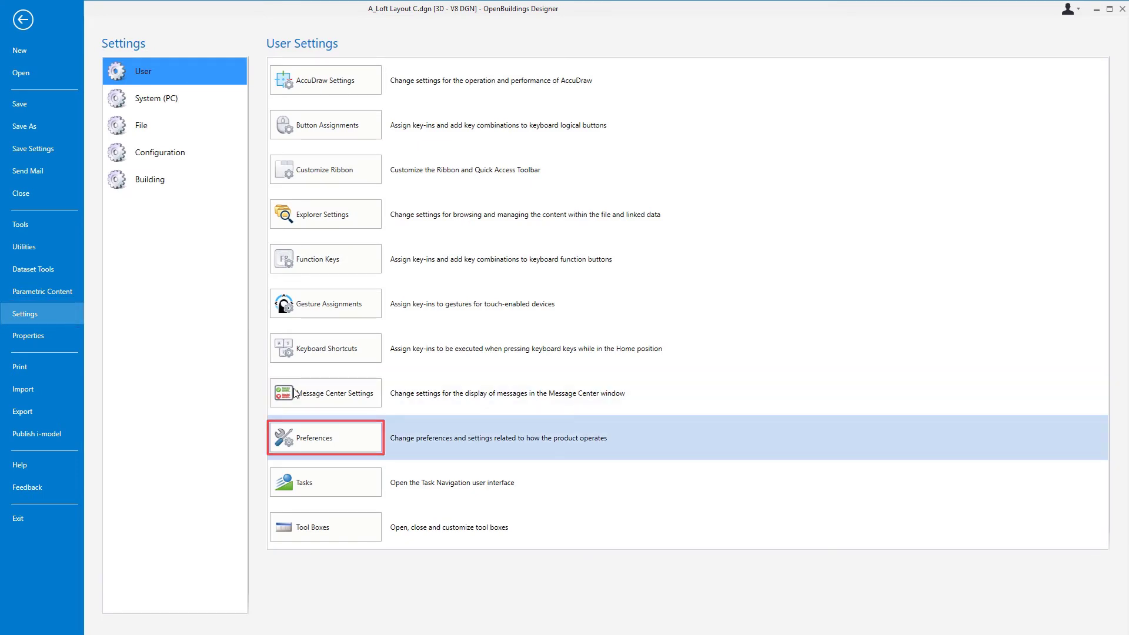
left_click(349, 442)
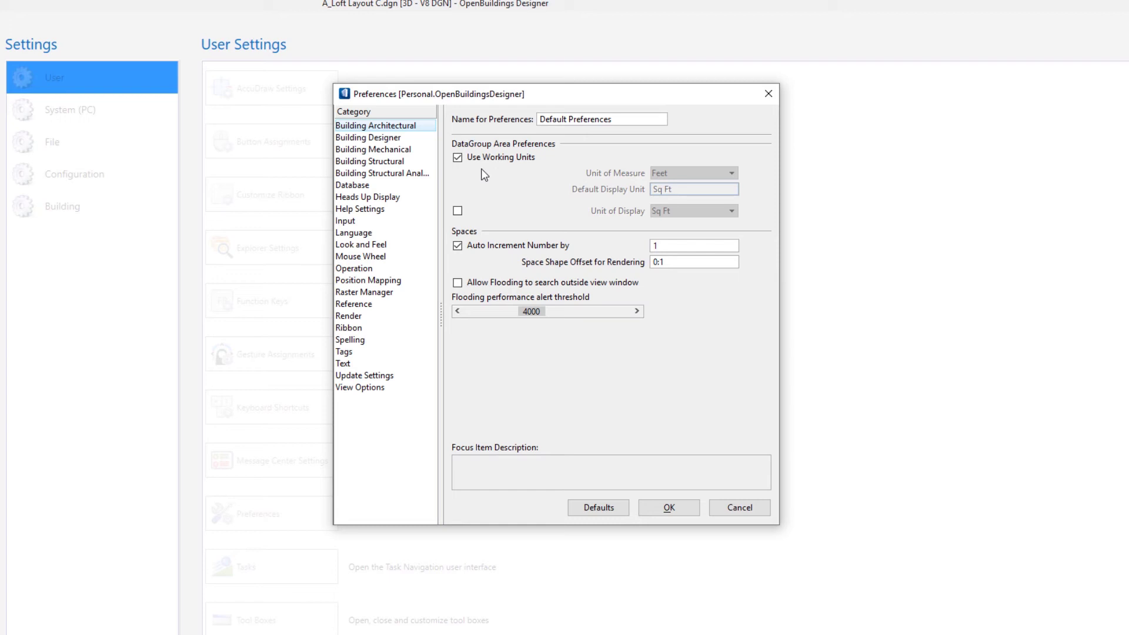
- Turn off working units for areas, measure in Feet, and enable a custom ft² display unit
left_click(470, 158)
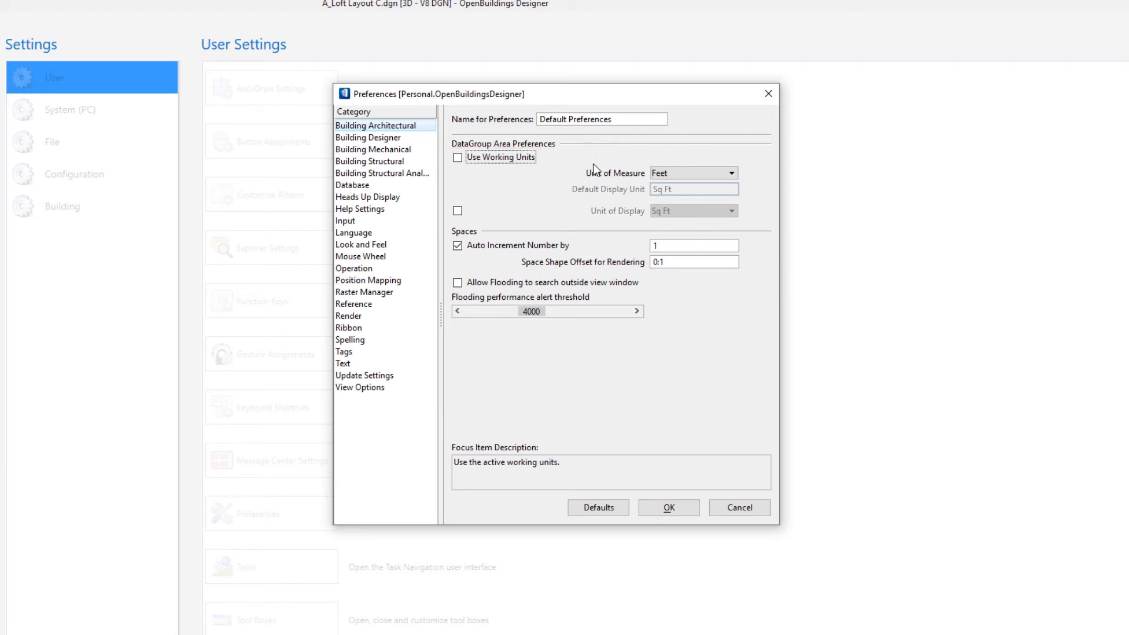
left_click(679, 174)
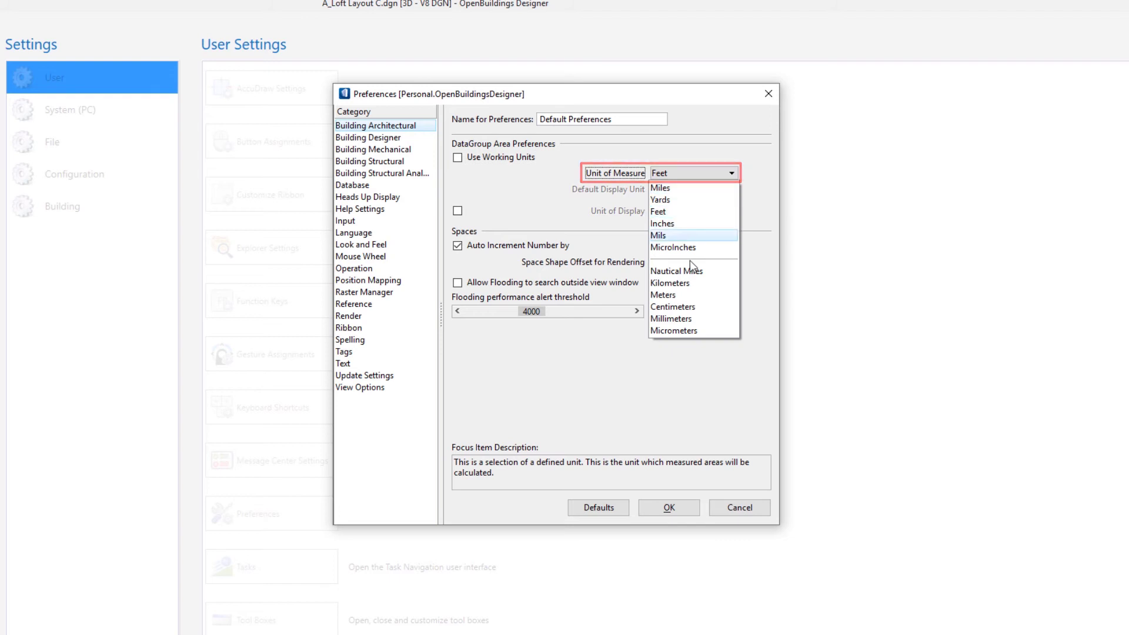
left_click(705, 215)
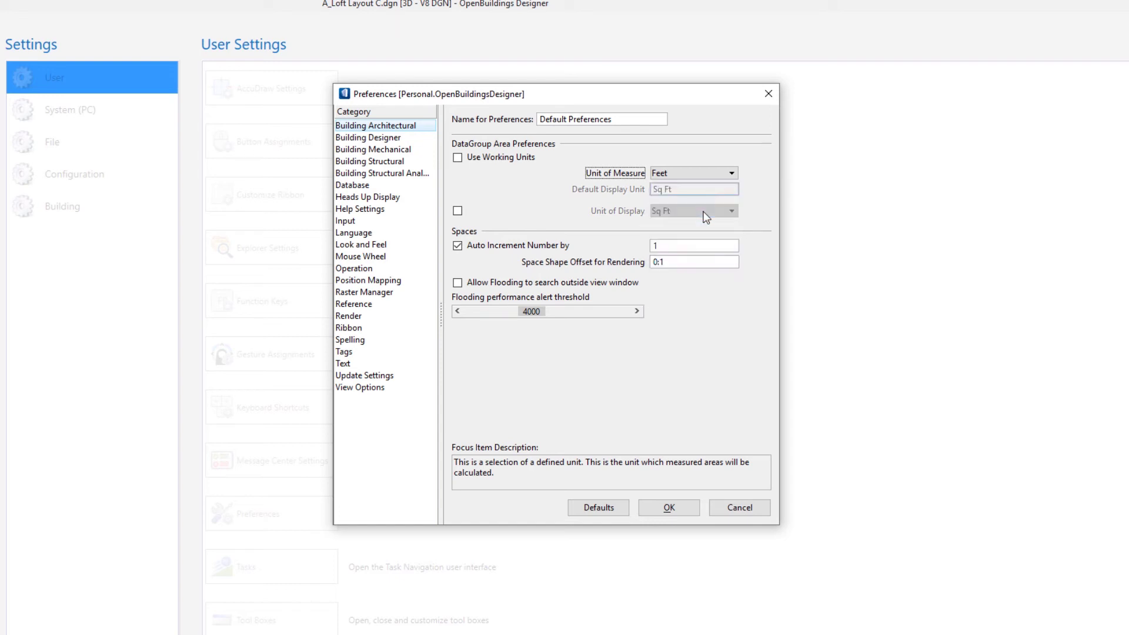
left_click(458, 211)
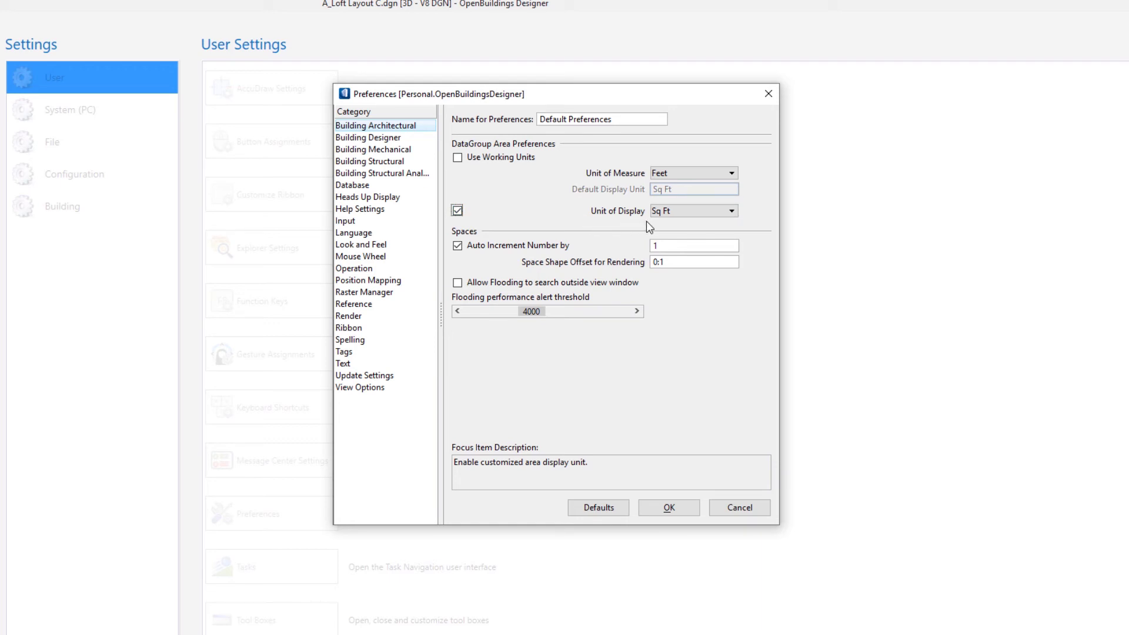
left_click(696, 212)
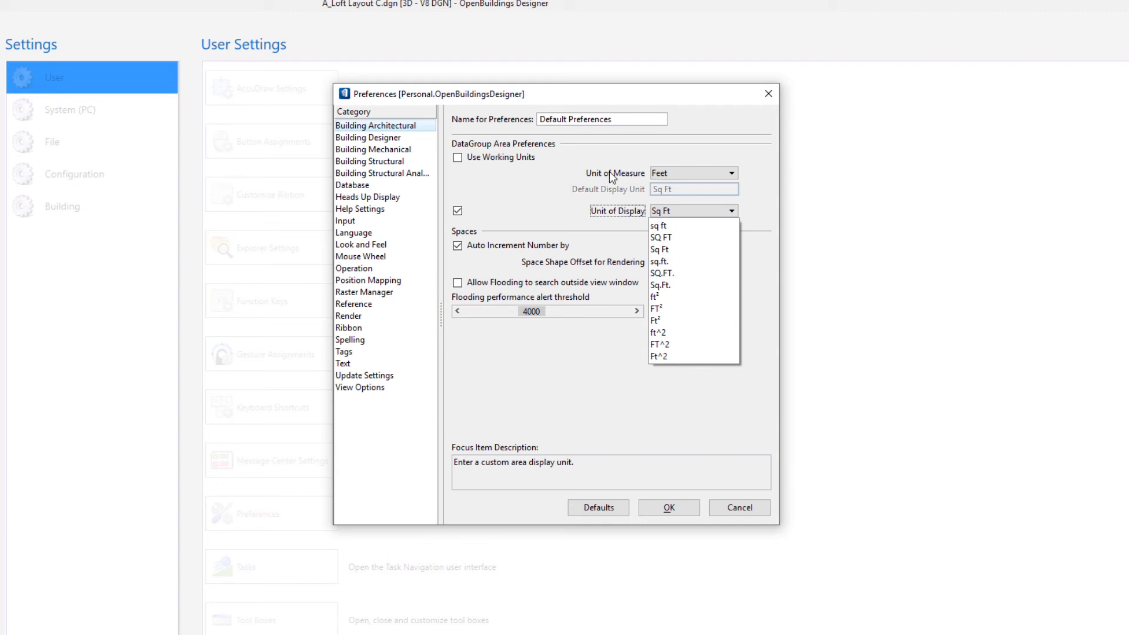
left_click(674, 301)
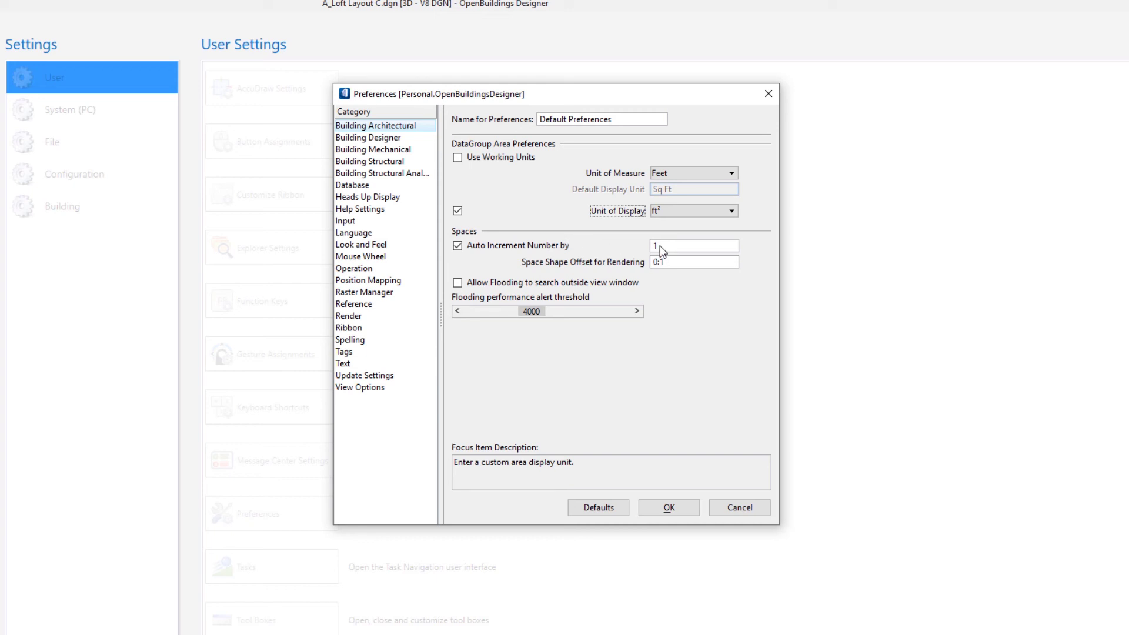
- Change the space Auto Increment Number by value from 1 to 2
left_click_drag(662, 250, 650, 251)
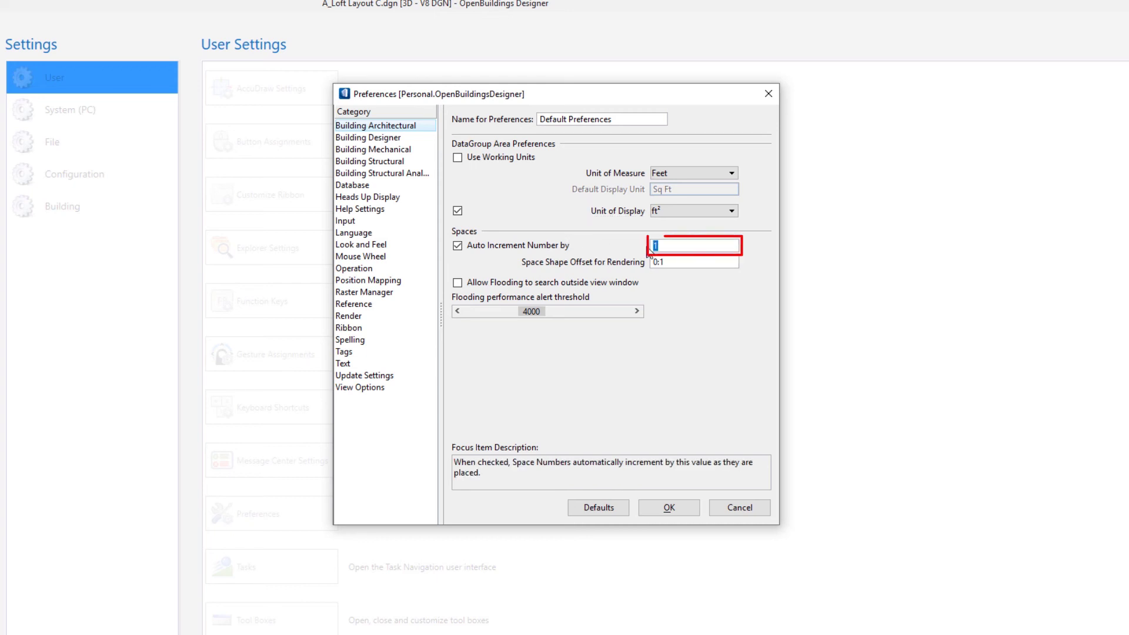
type("2")
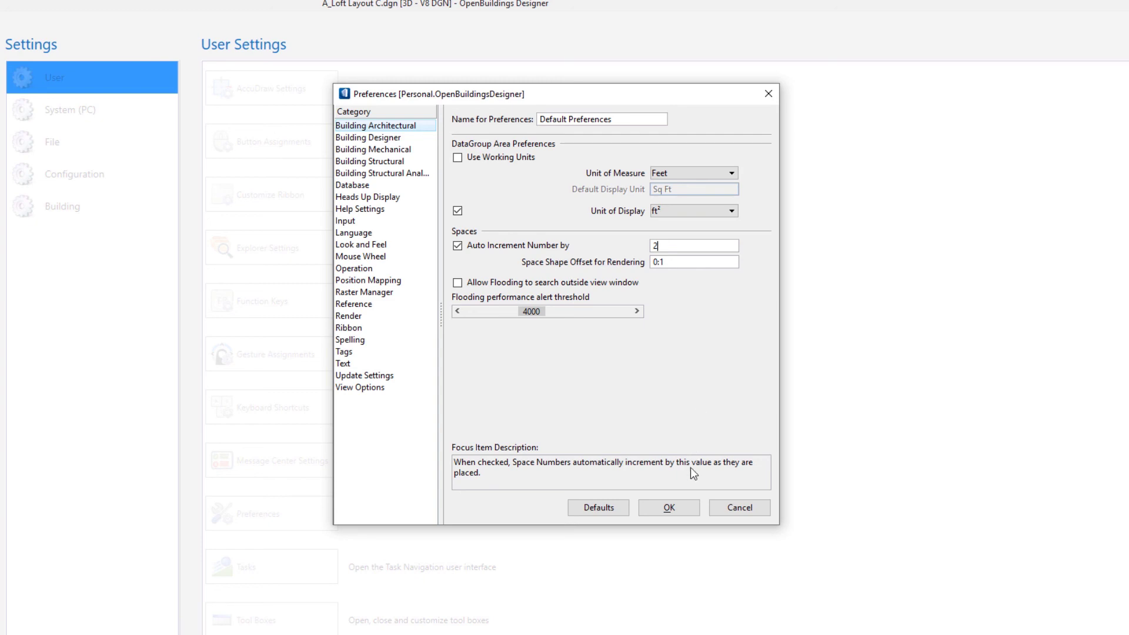
- Apply the preferences with OK and return to A_Loft Layout C.dgn's design views
left_click(684, 514)
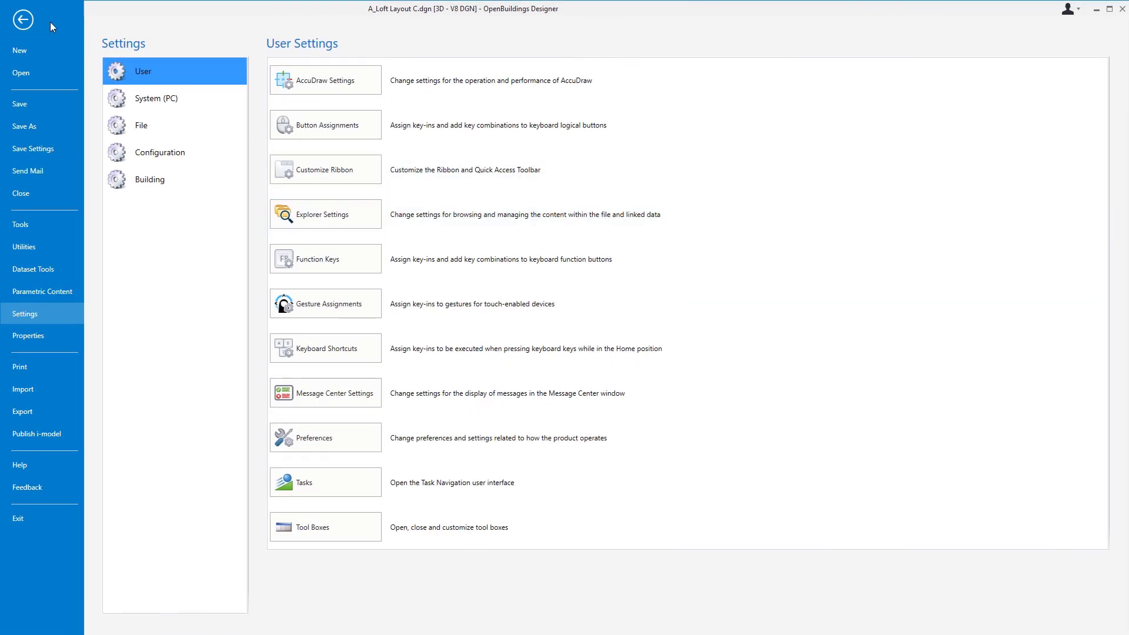
left_click(25, 20)
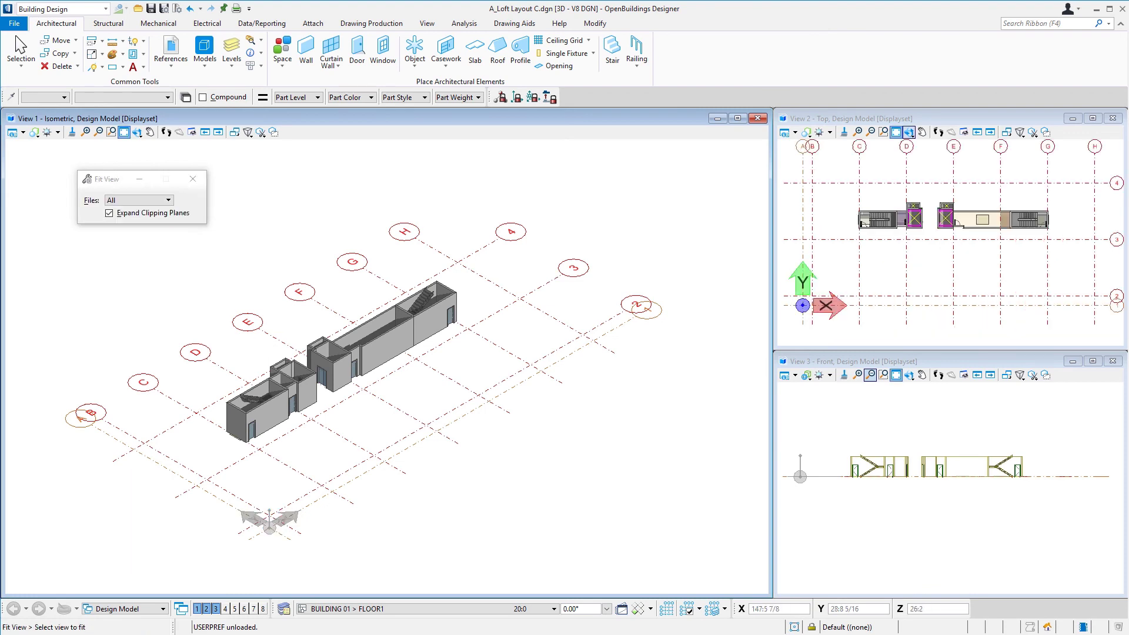